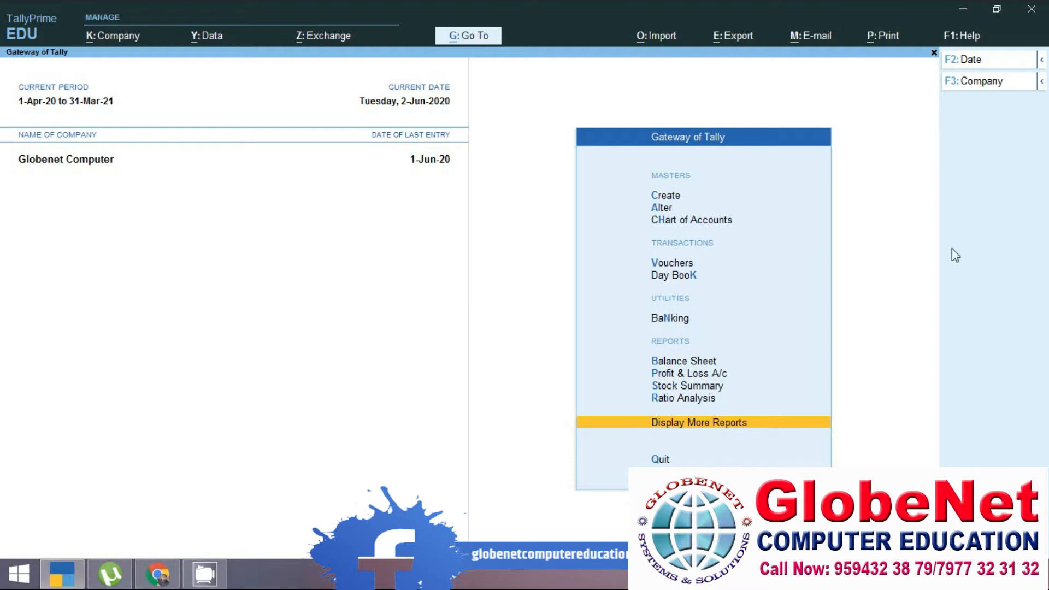
# Step: Start a new accounting voucher of the Sales type
pyautogui.click(671, 265)
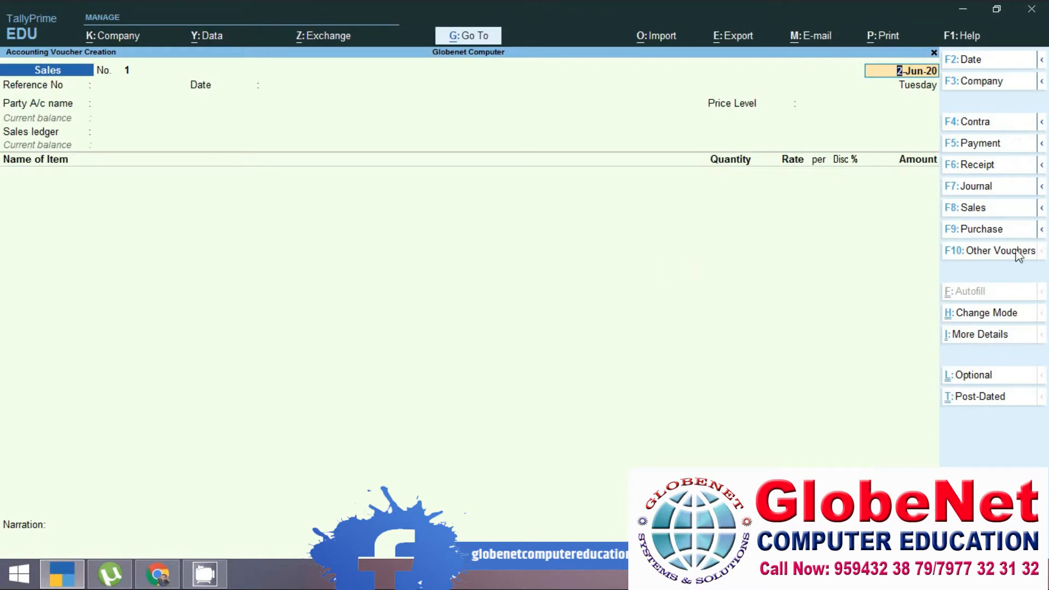
pyautogui.click(978, 212)
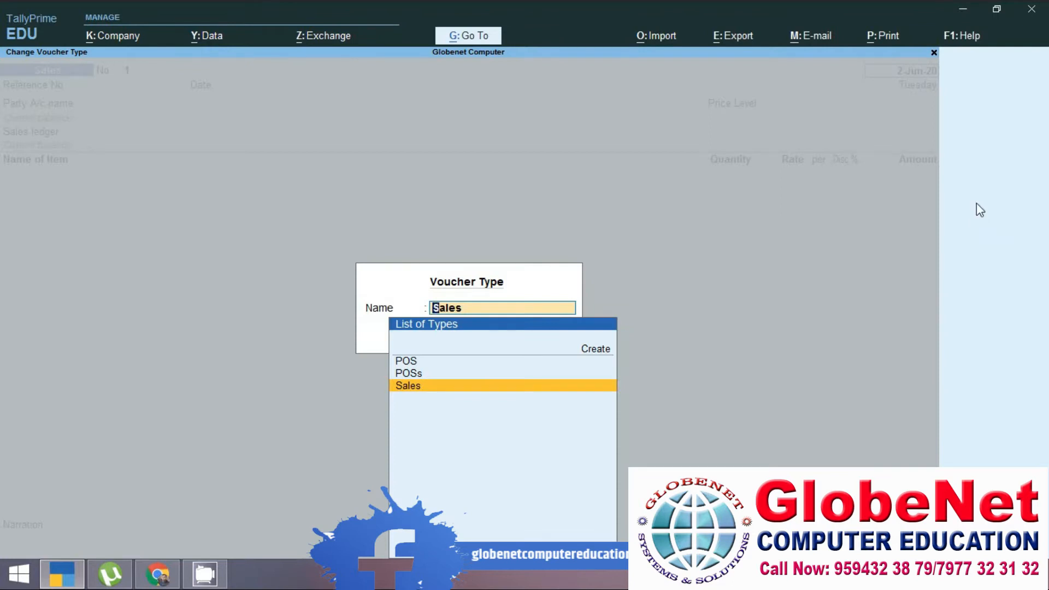
pyautogui.press('Return')
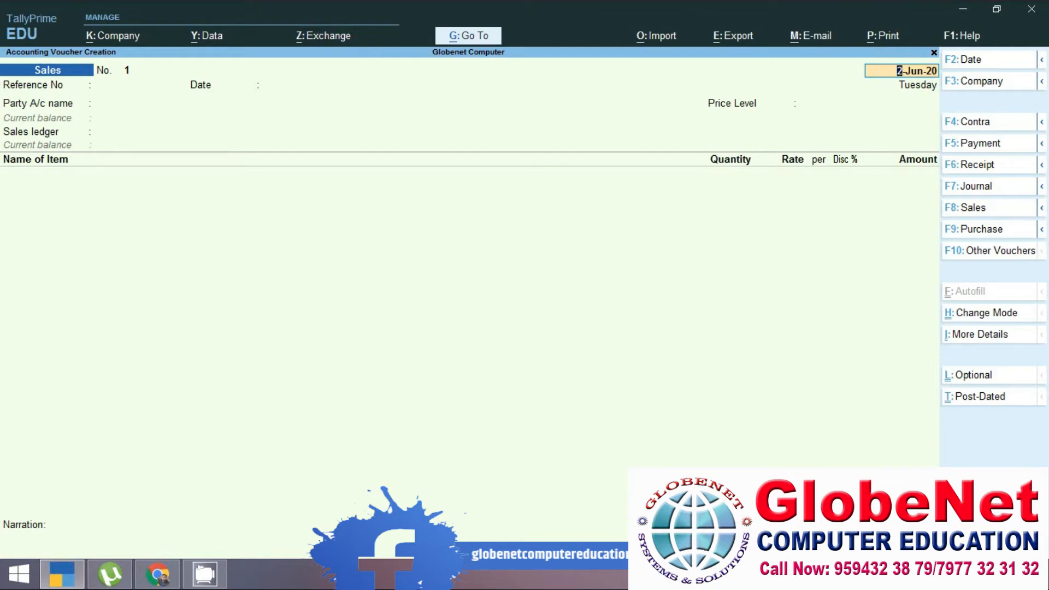
# Step: Set "Provide Rate Inclusive of Tax for Stock Items" to Yes in the voucher configuration and save it
pyautogui.press('F12')
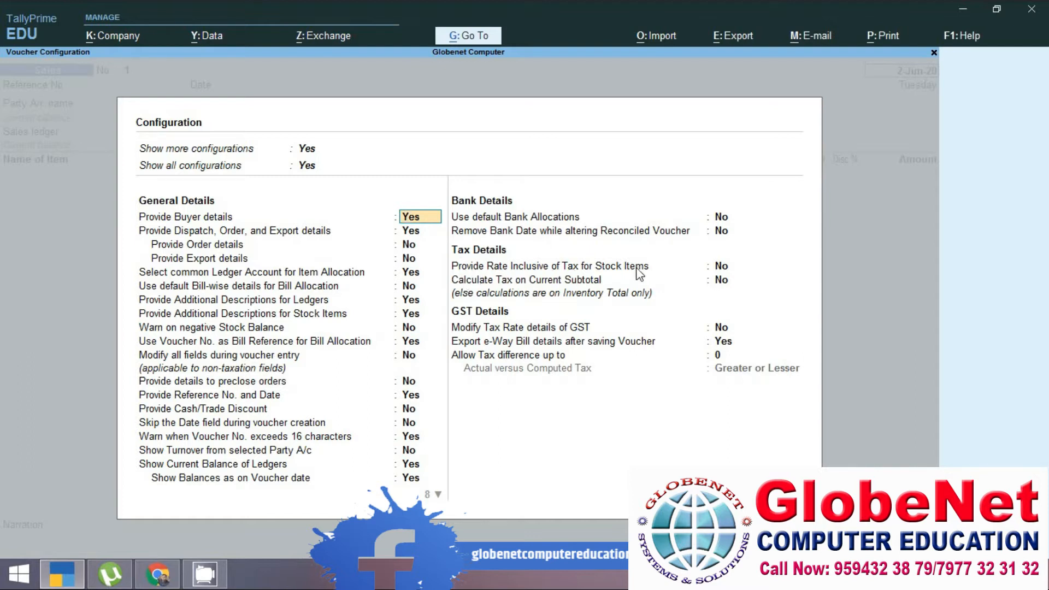
pyautogui.click(721, 276)
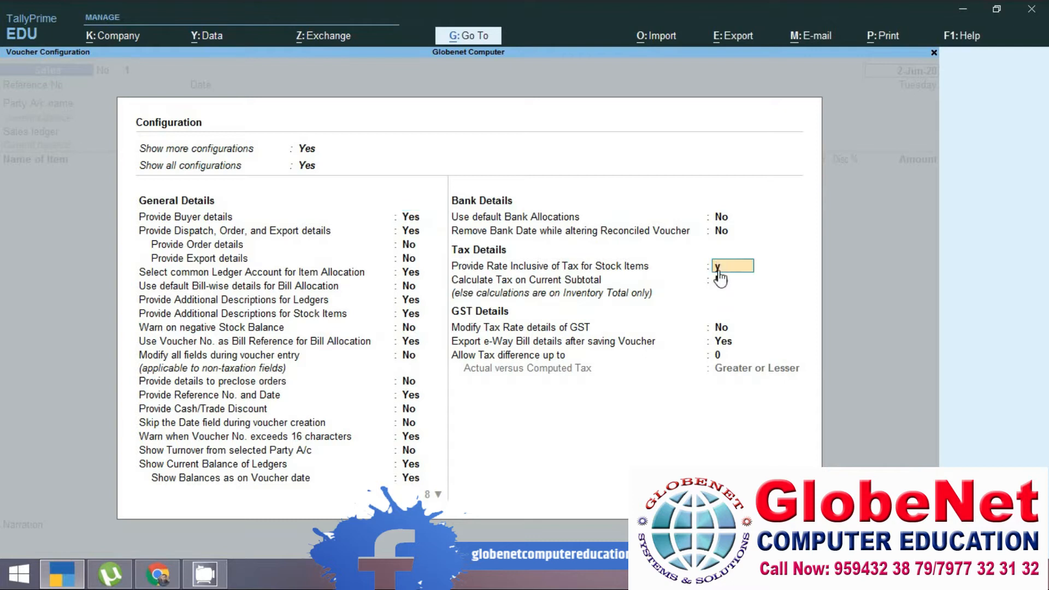
pyautogui.press('y')
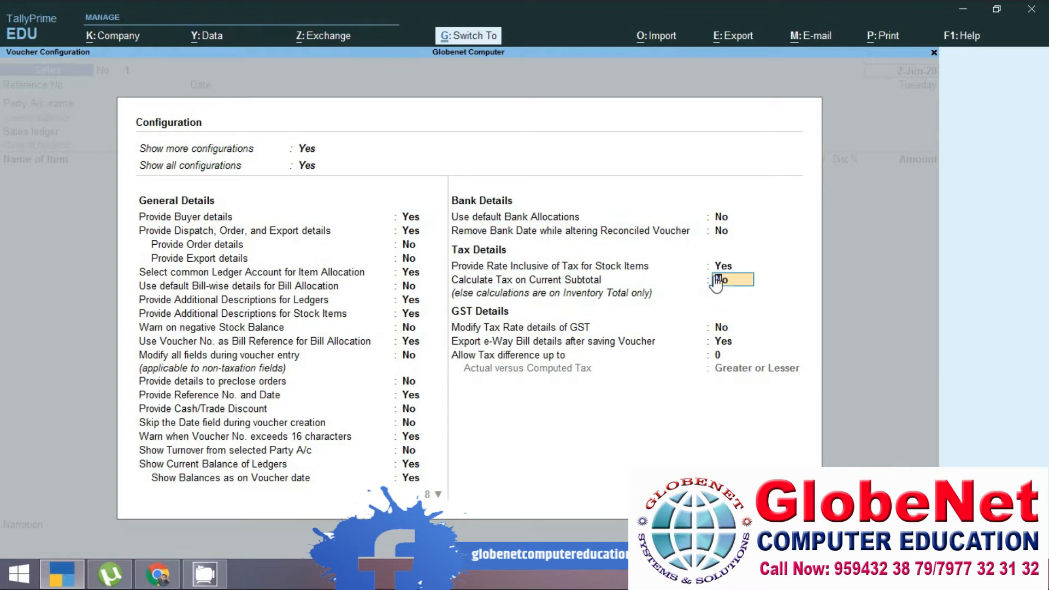
pyautogui.hotkey('ctrl', 'a')
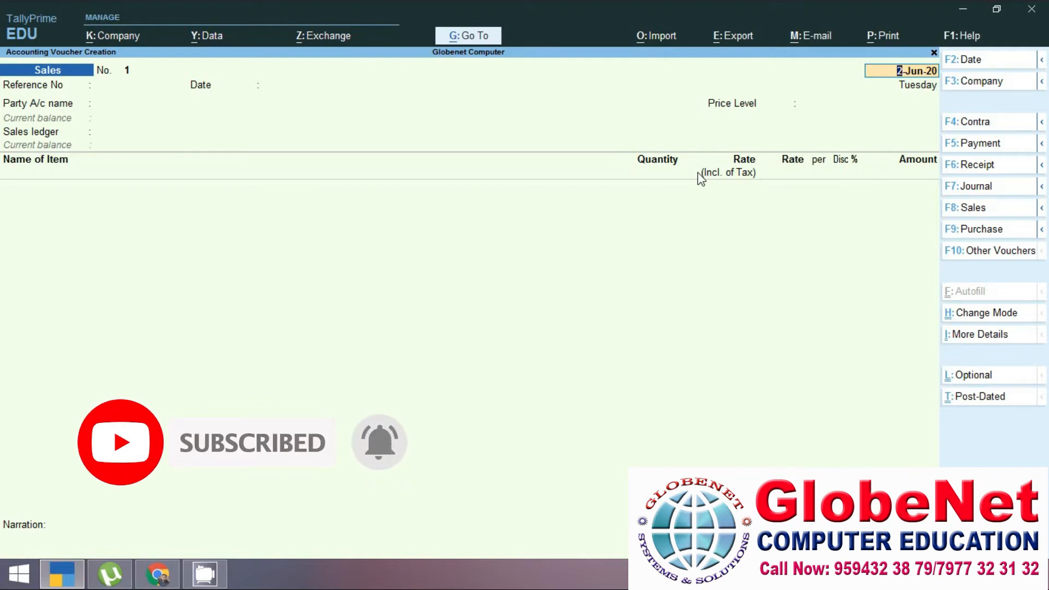
# Step: Date the sales voucher 1/7/2020 and enter reference number 1254, keeping 1-Jul-20 as the reference date
pyautogui.write('1/7/2020')
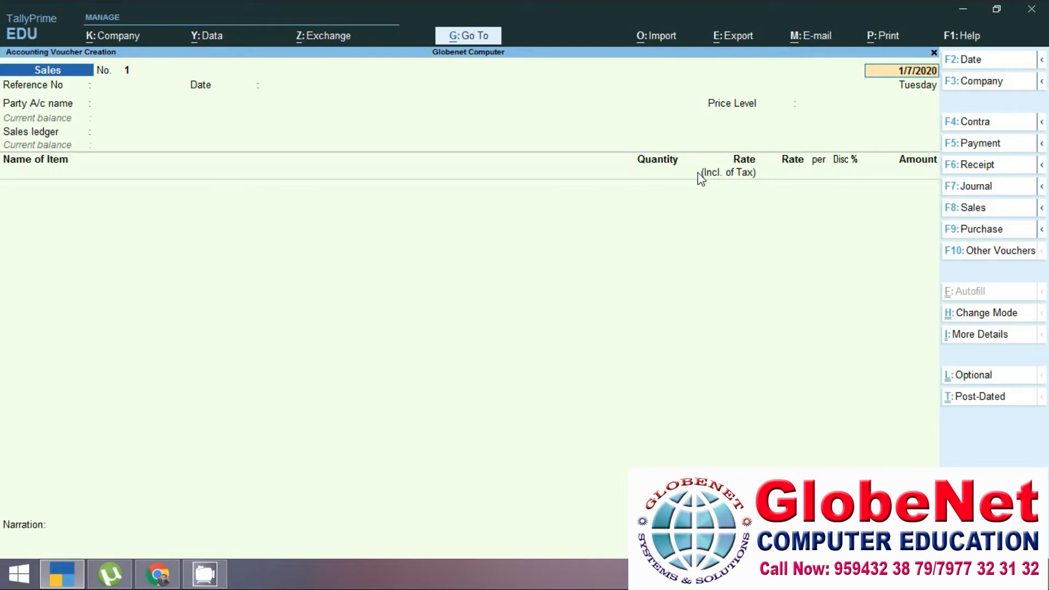
pyautogui.press('Return')
pyautogui.write('1254')
pyautogui.press('Return')
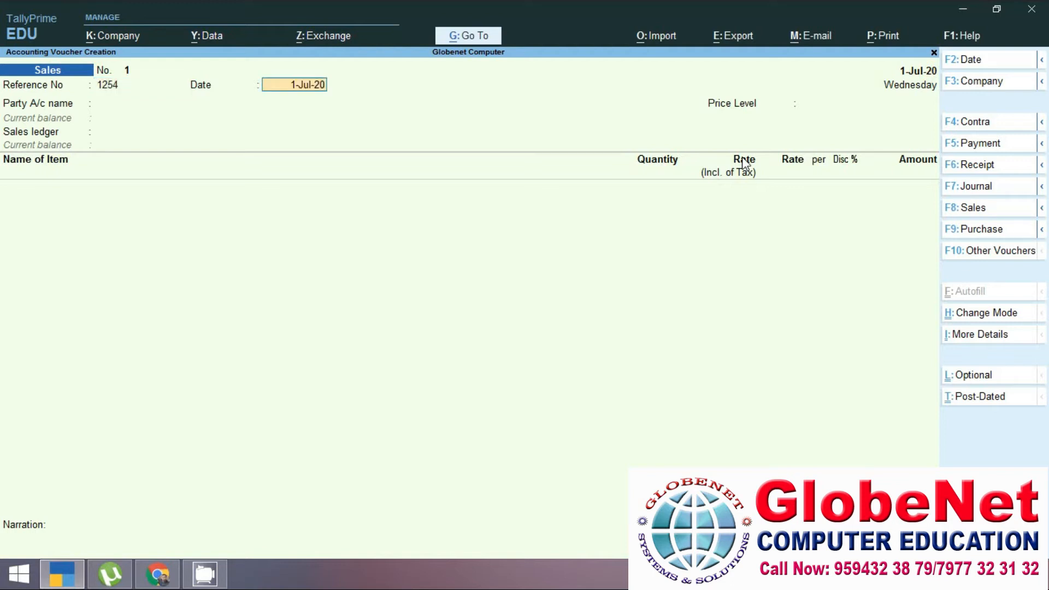
pyautogui.press('Return')
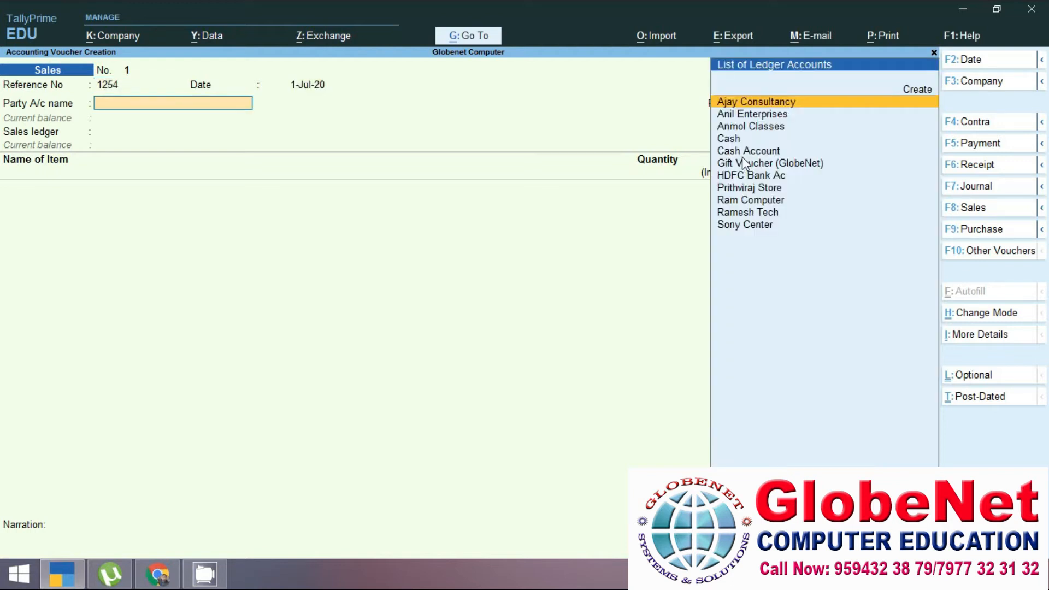
# Step: Choose Prithviraj Store as the party account of the sales voucher
pyautogui.press('Down')
pyautogui.press('Down')
pyautogui.press('Down')
pyautogui.press('Down')
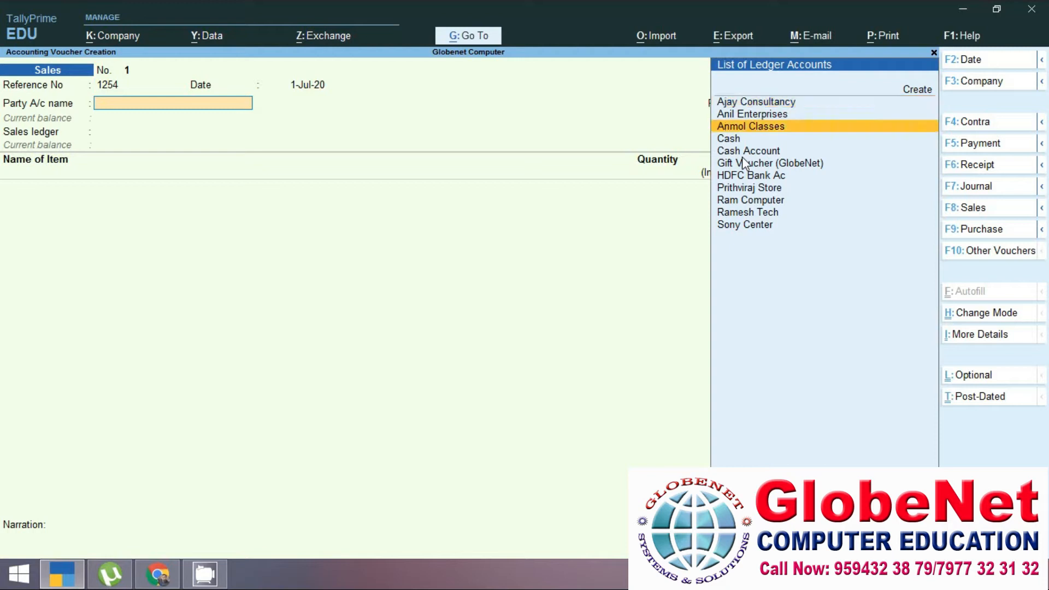
pyautogui.press('Down')
pyautogui.press('Down')
pyautogui.press('Down')
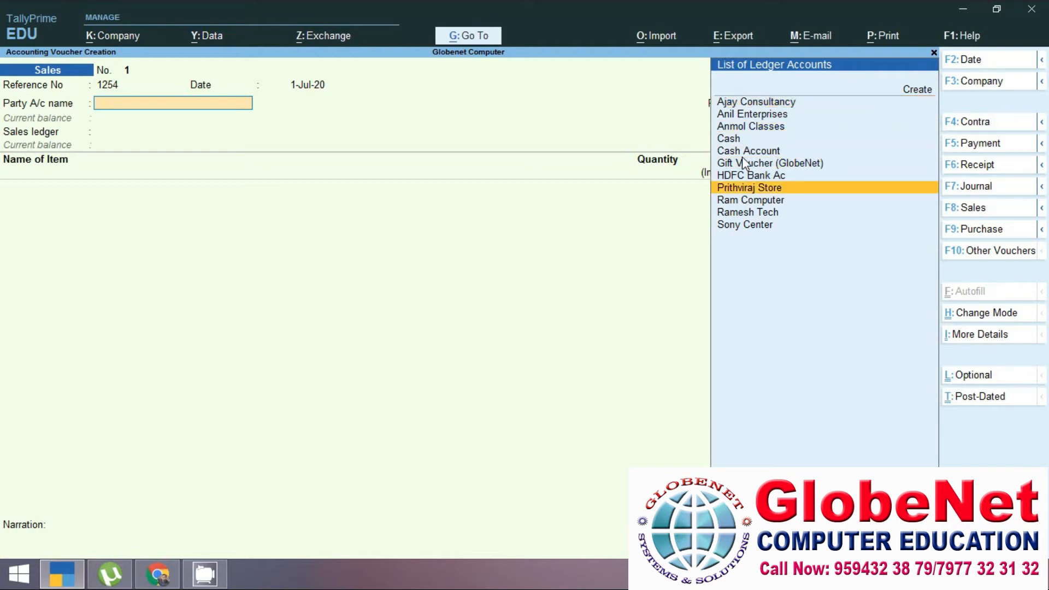
pyautogui.press('Return')
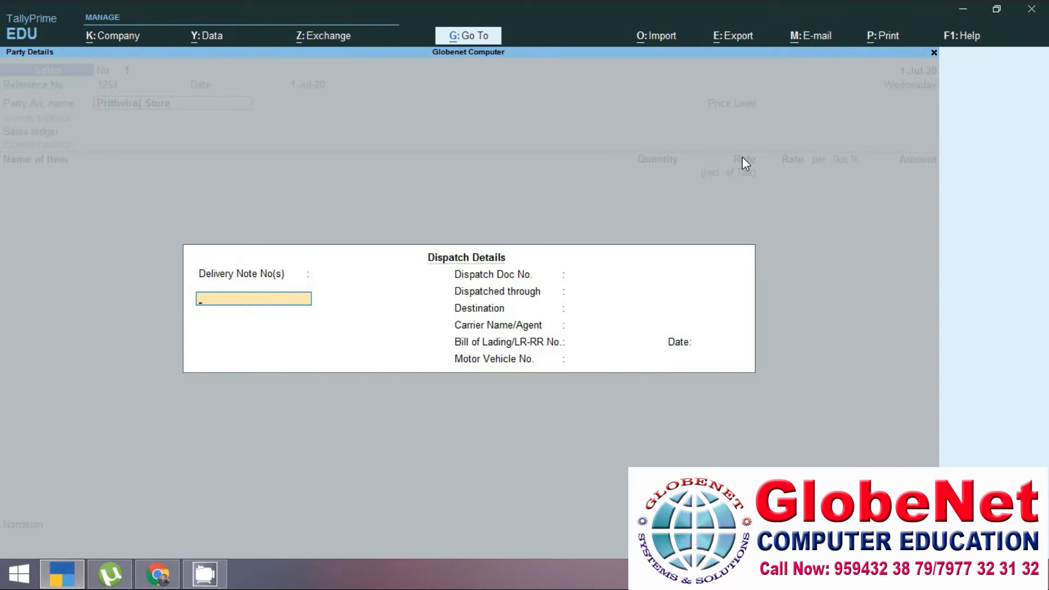
# Step: Fill in the dispatch details with delivery note 1235, dispatch document 1235, dispatched through Lorry and destination Bandra BKC
pyautogui.write('1235')
pyautogui.press('Return')
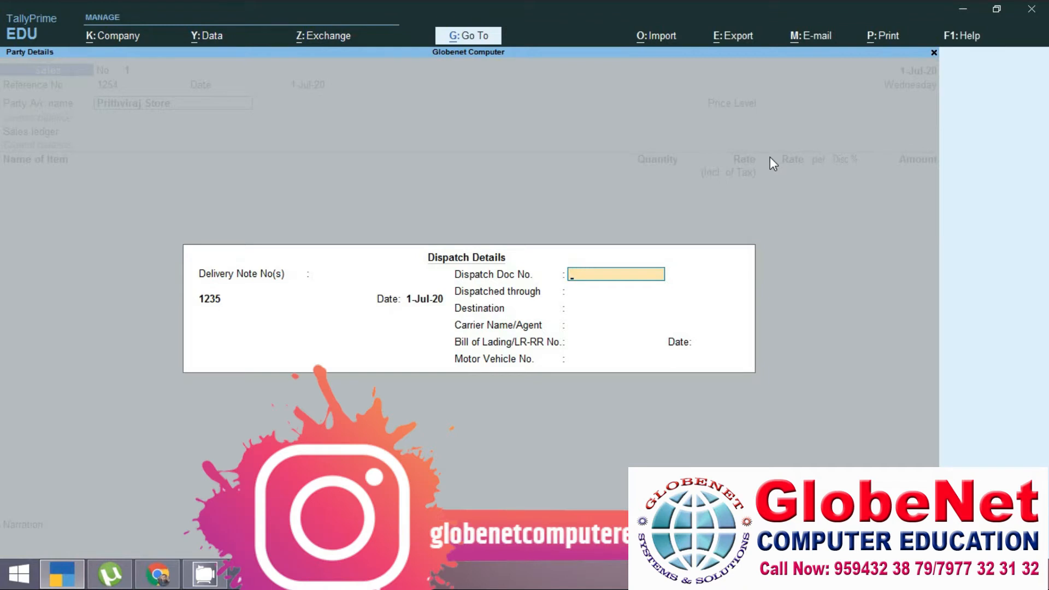
pyautogui.write('1235')
pyautogui.press('Return')
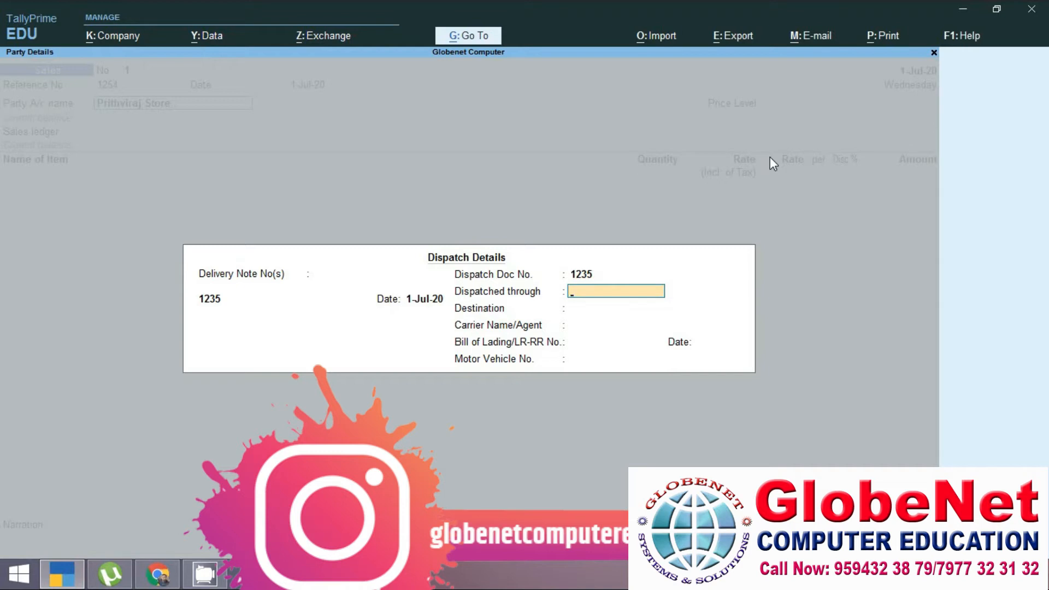
pyautogui.write('Lorry')
pyautogui.press('Return')
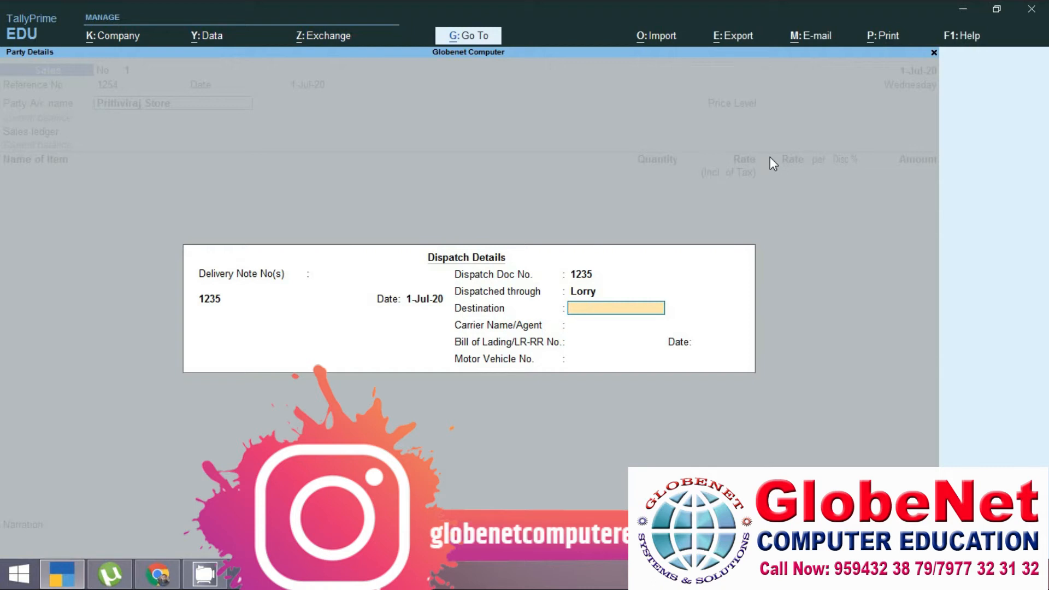
pyautogui.write('Bandra BKC')
pyautogui.press('Return')
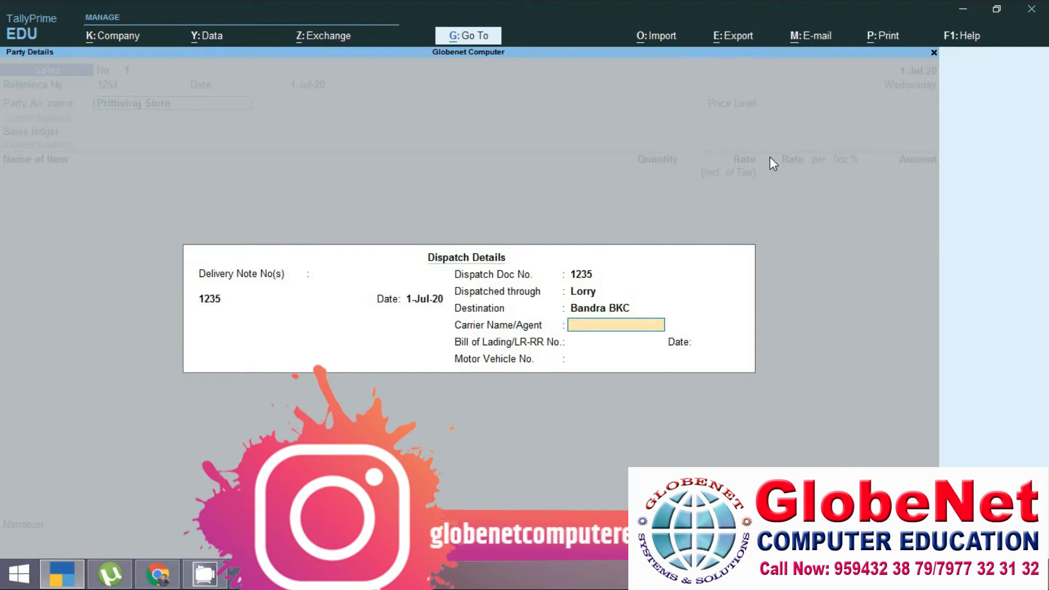
# Step: Enter the carrier agent's name and the motor vehicle number, leaving the bill of lading number and date blank
pyautogui.write('Vishnu')
pyautogui.press('Return')
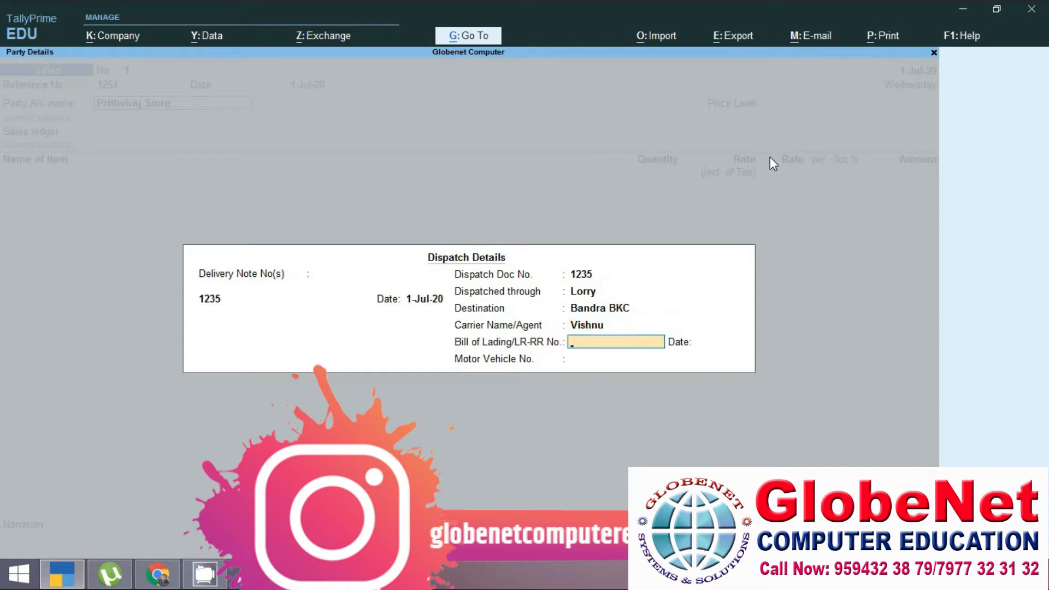
pyautogui.press('Return')
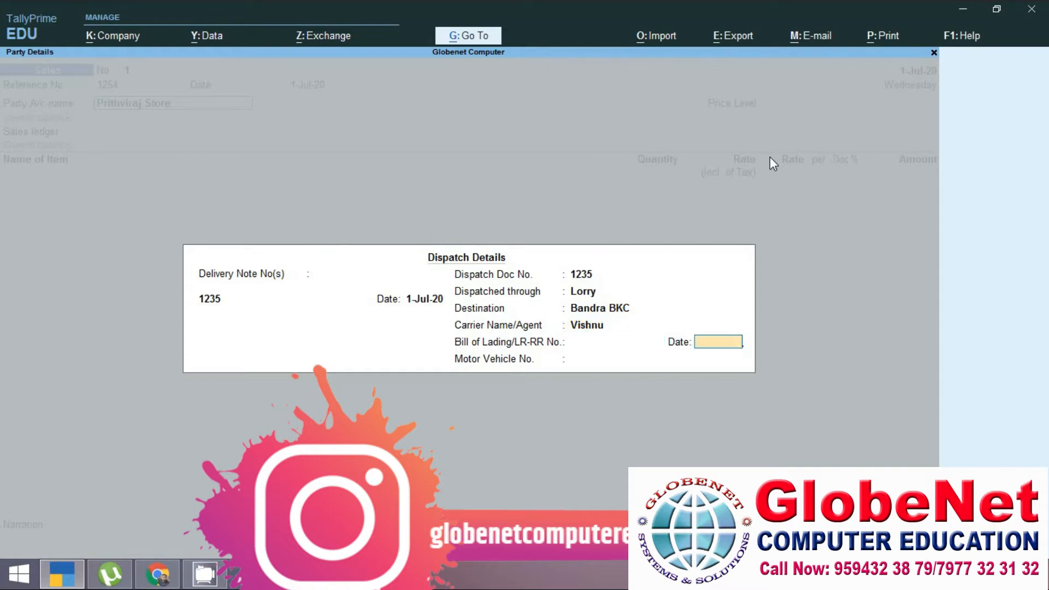
pyautogui.press('Return')
pyautogui.write('MH')
pyautogui.press('Return')
pyautogui.press('Return')
pyautogui.press('Escape')
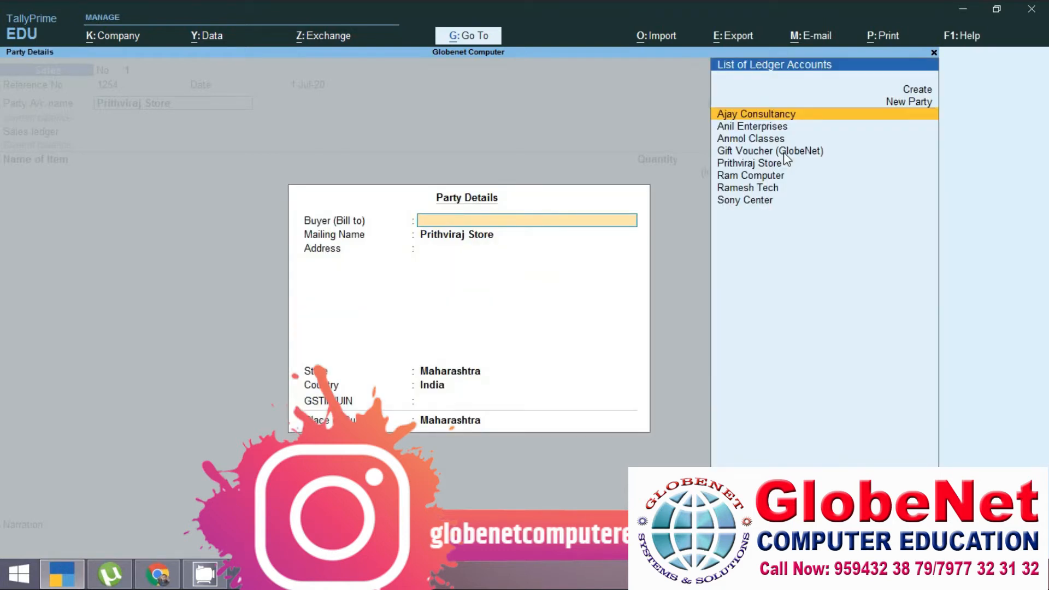
# Step: Choose Prithviraj Store as the buyer in the party details and keep its mailing name
pyautogui.press('Down')
pyautogui.press('Down')
pyautogui.press('Down')
pyautogui.press('Down')
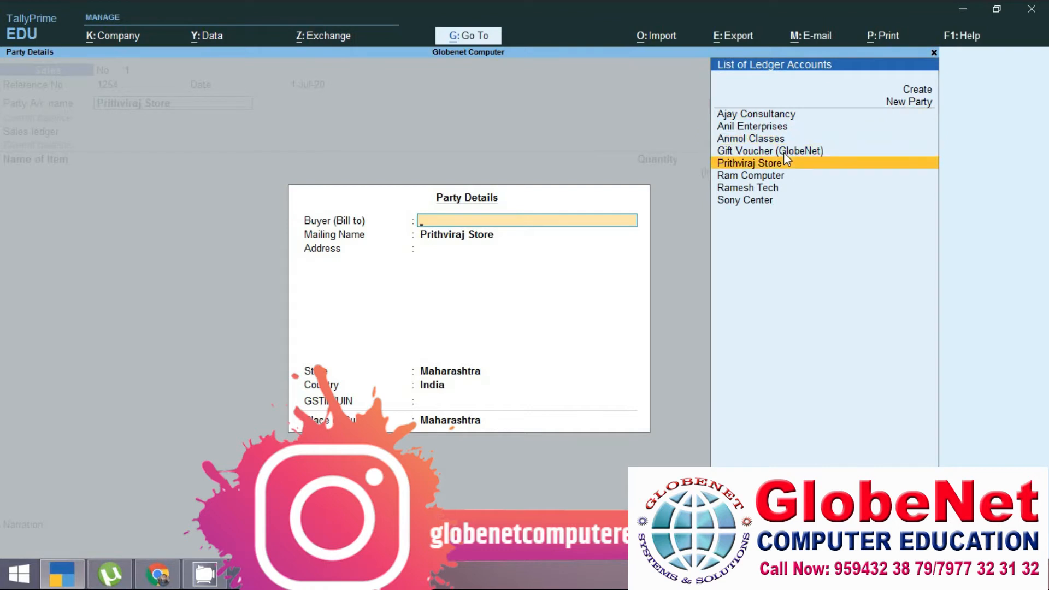
pyautogui.press('Return')
pyautogui.press('Return')
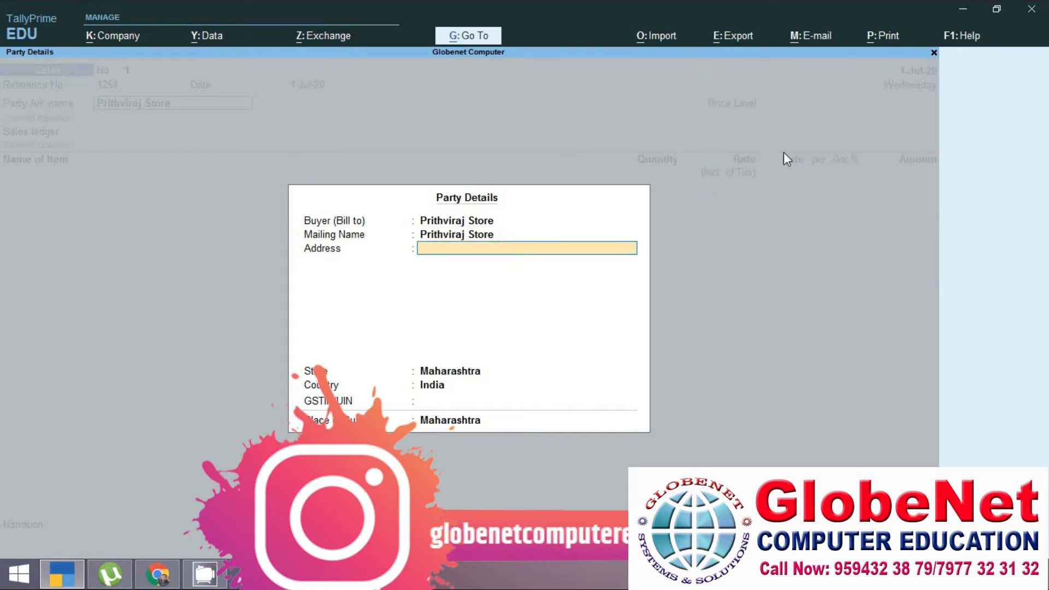
# Step: Enter the buyer's address and GSTIN, keep Maharashtra as the place of supply, and accept the party details
pyautogui.write('Bandra BKC C Block')
pyautogui.press('Return')
pyautogui.press('Return')
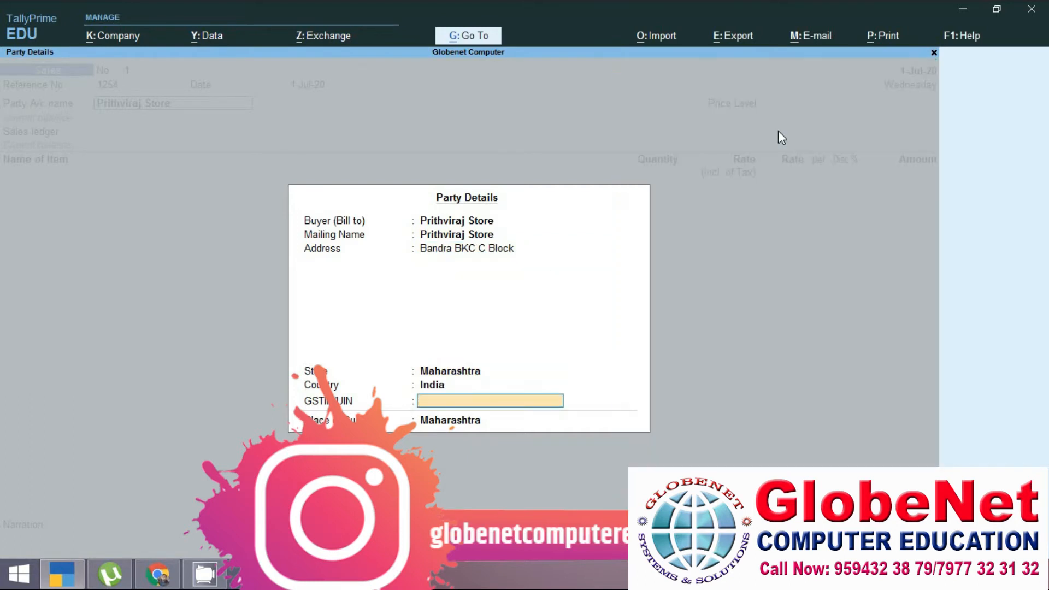
pyautogui.write('27KKKCP1234A1ZR')
pyautogui.press('Return')
pyautogui.press('Return')
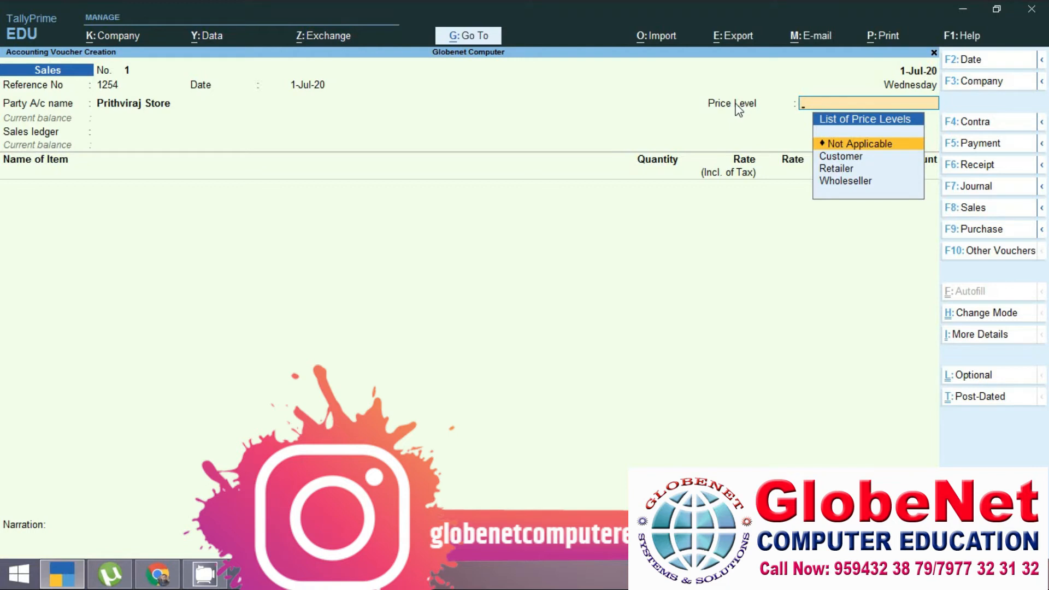
# Step: Set the price level to Not Applicable and choose Sales as the sales ledger
pyautogui.press('Return')
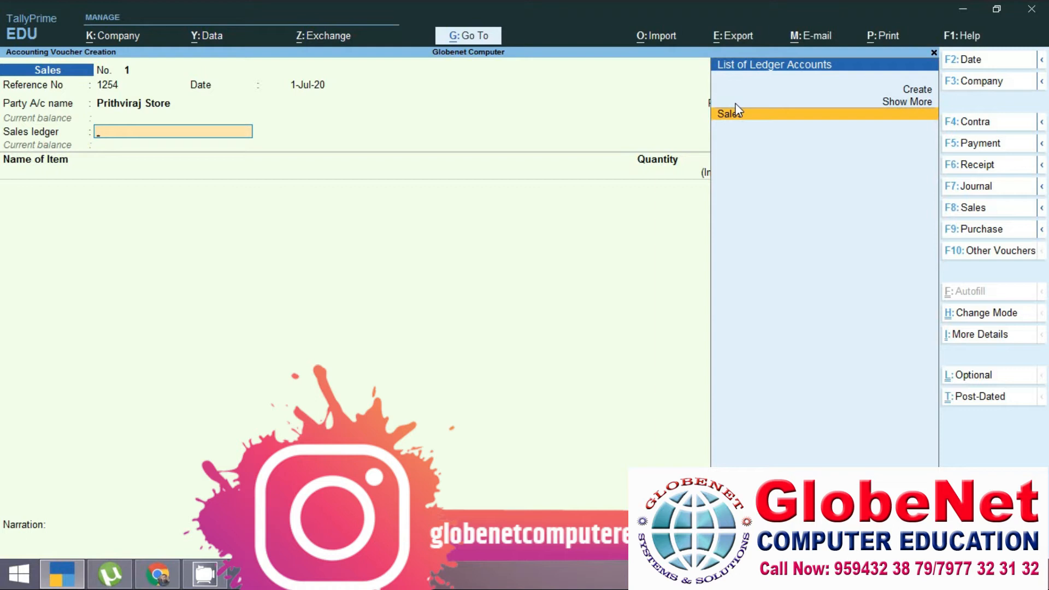
pyautogui.press('Return')
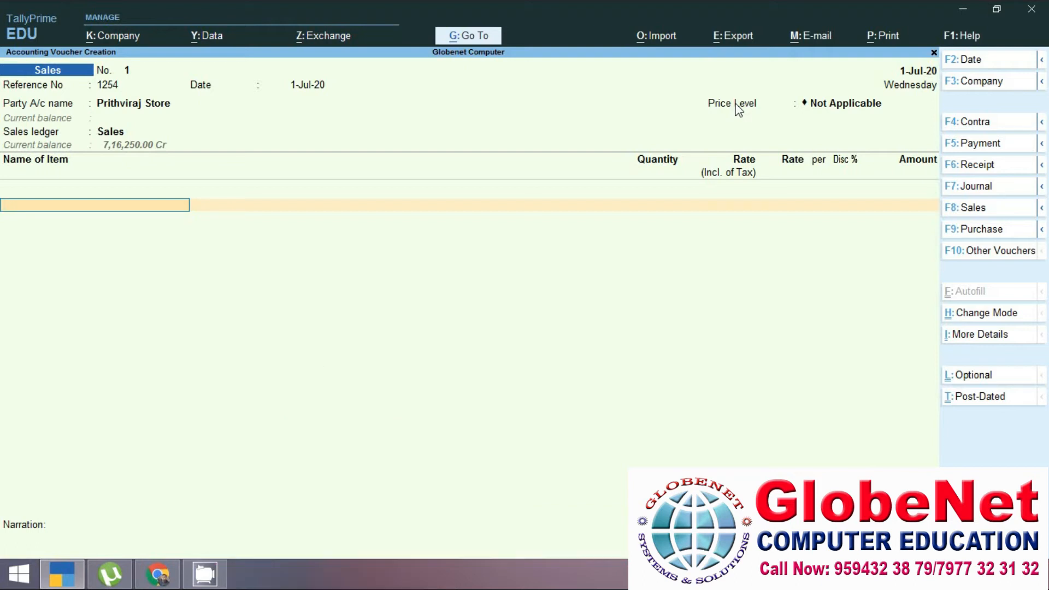
# Step: Add the stock item Hp Computer to the voucher and leave its description blank
pyautogui.press('space')
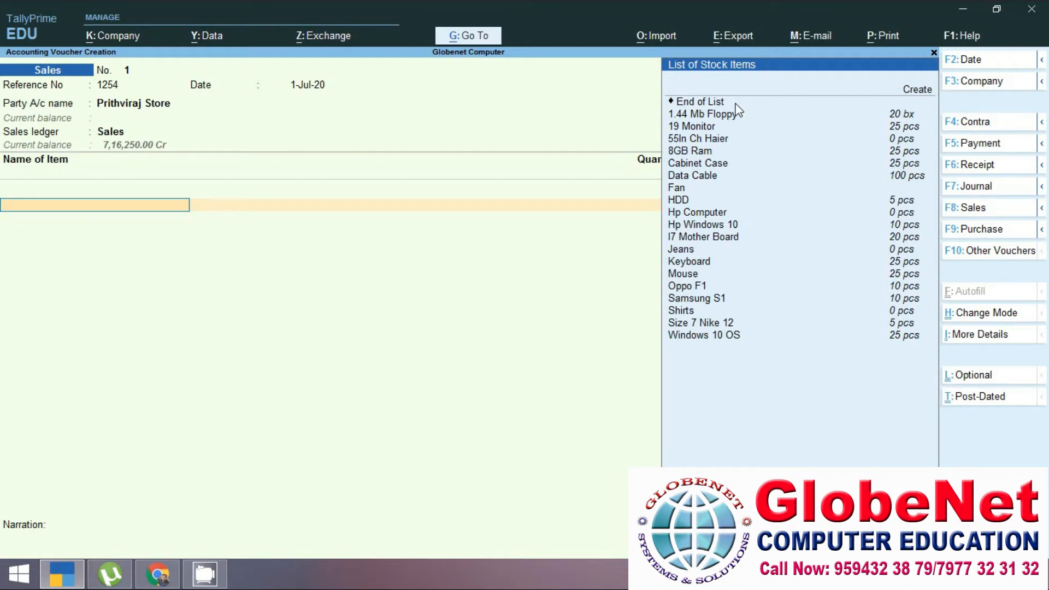
pyautogui.press('Down')
pyautogui.press('Down')
pyautogui.press('Down')
pyautogui.press('Down')
pyautogui.press('Down')
pyautogui.press('Down')
pyautogui.press('Down')
pyautogui.press('Down')
pyautogui.press('Down')
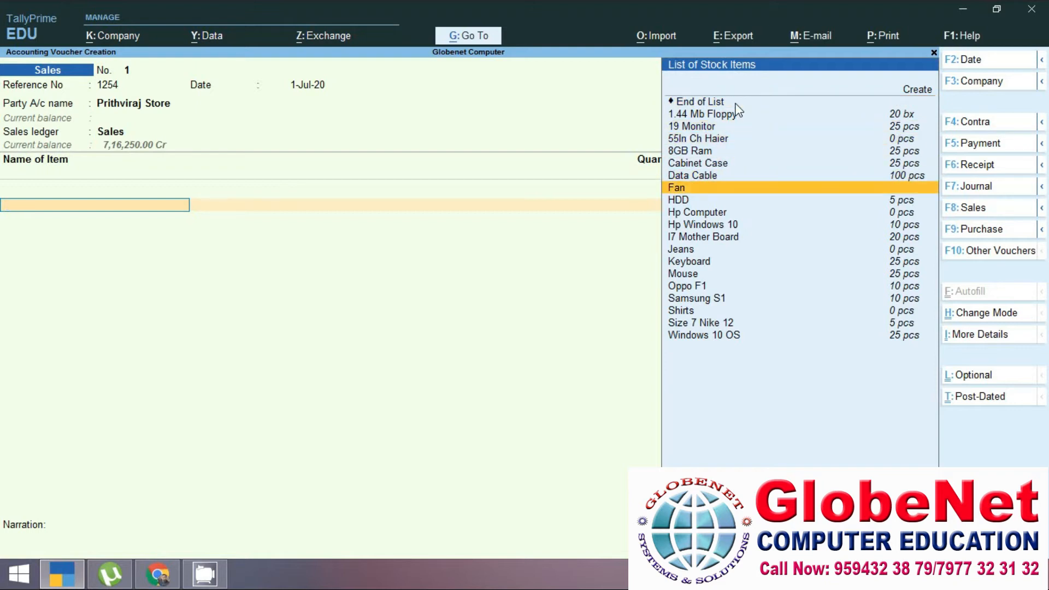
pyautogui.press('Down')
pyautogui.press('Down')
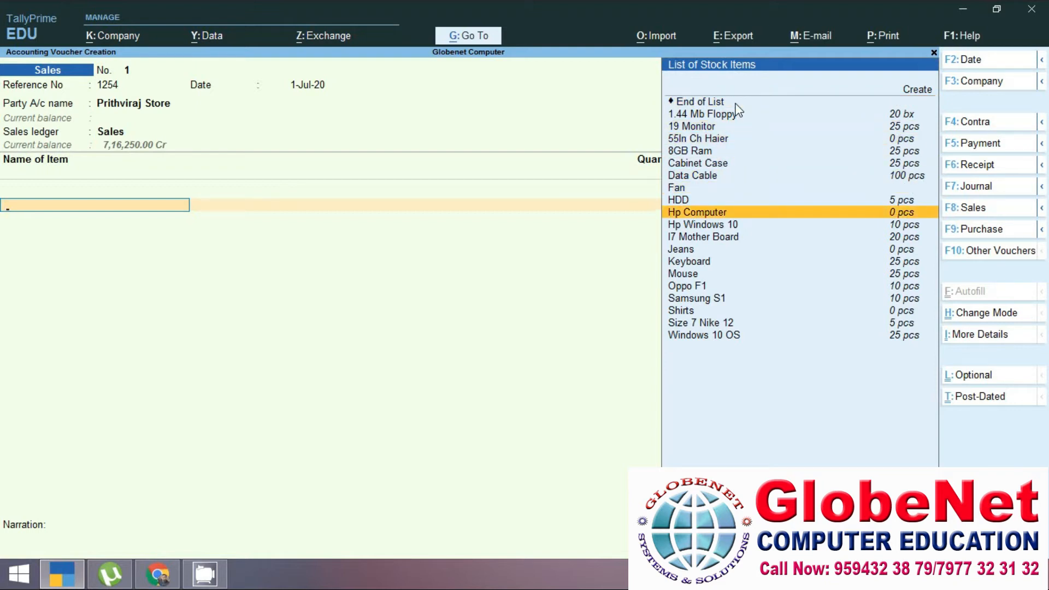
pyautogui.press('Return')
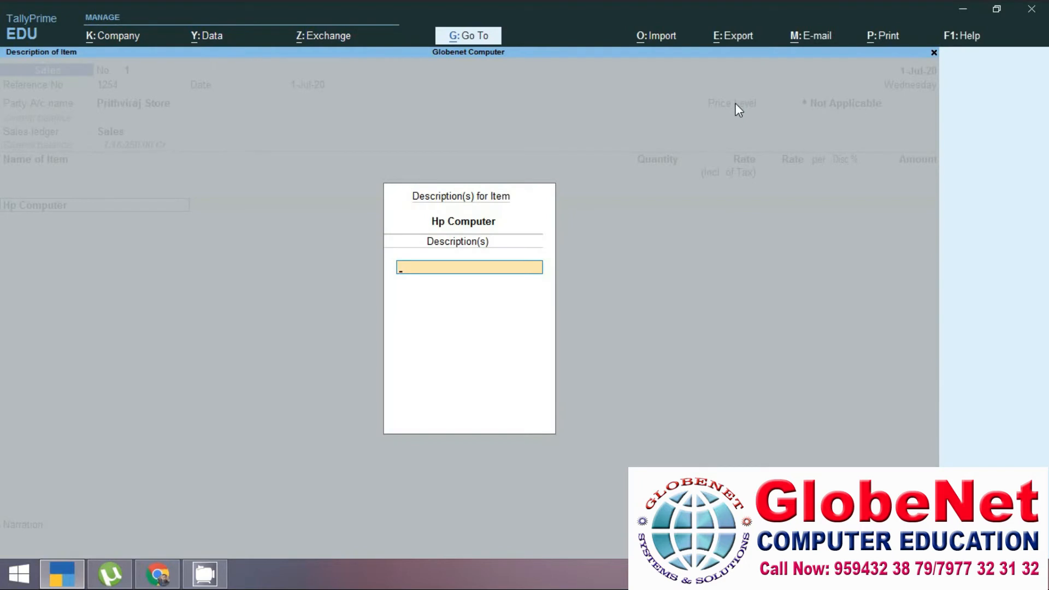
pyautogui.press('Return')
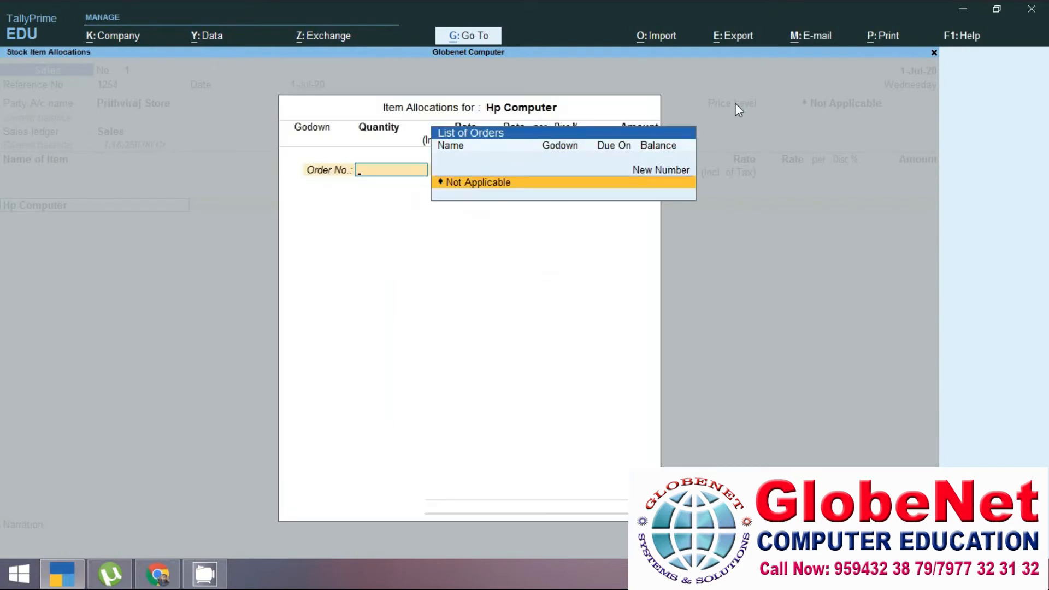
# Step: Allocate 1 pcs of Hp Computer from Main Location with the order number set to Not Applicable
pyautogui.press('Return')
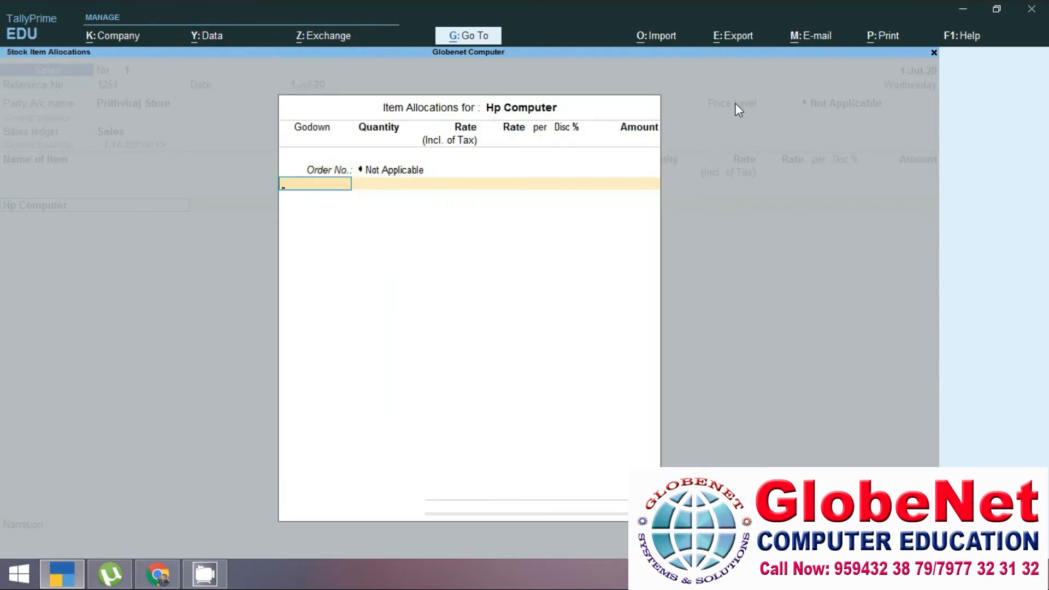
pyautogui.write('M')
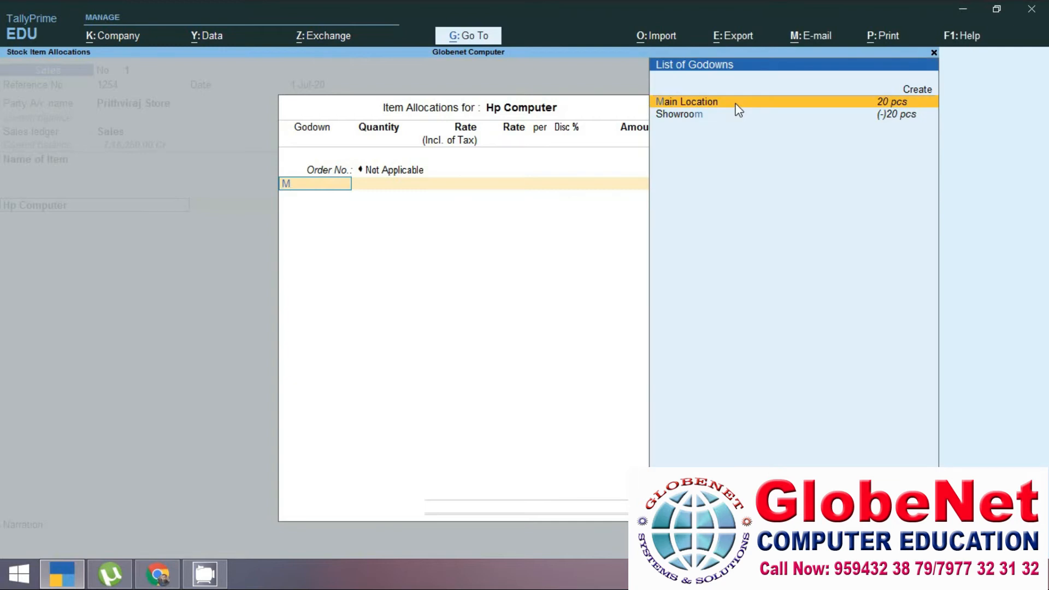
pyautogui.press('Return')
pyautogui.write('1')
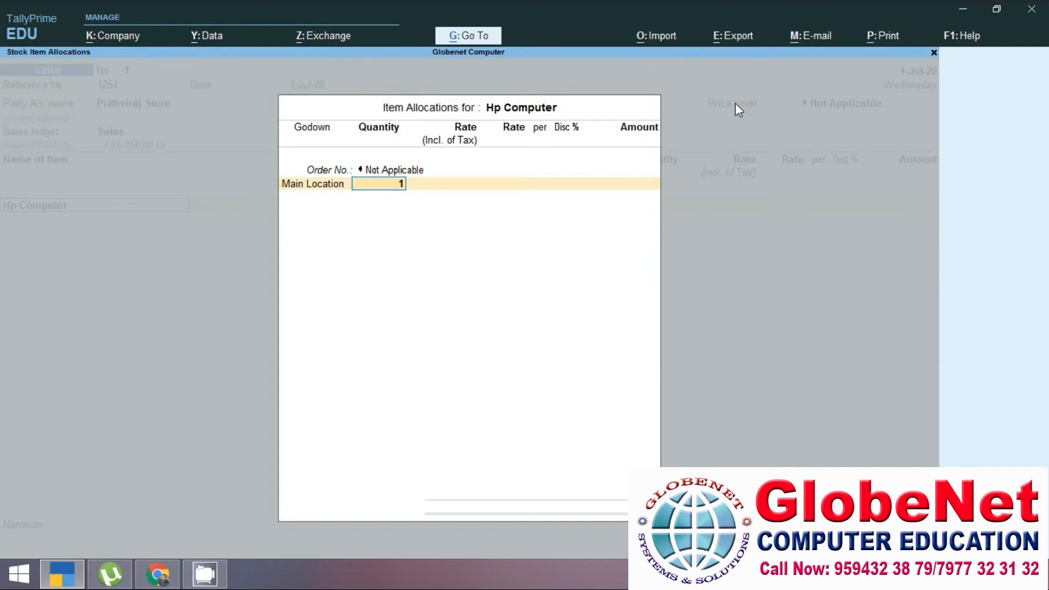
pyautogui.press('Return')
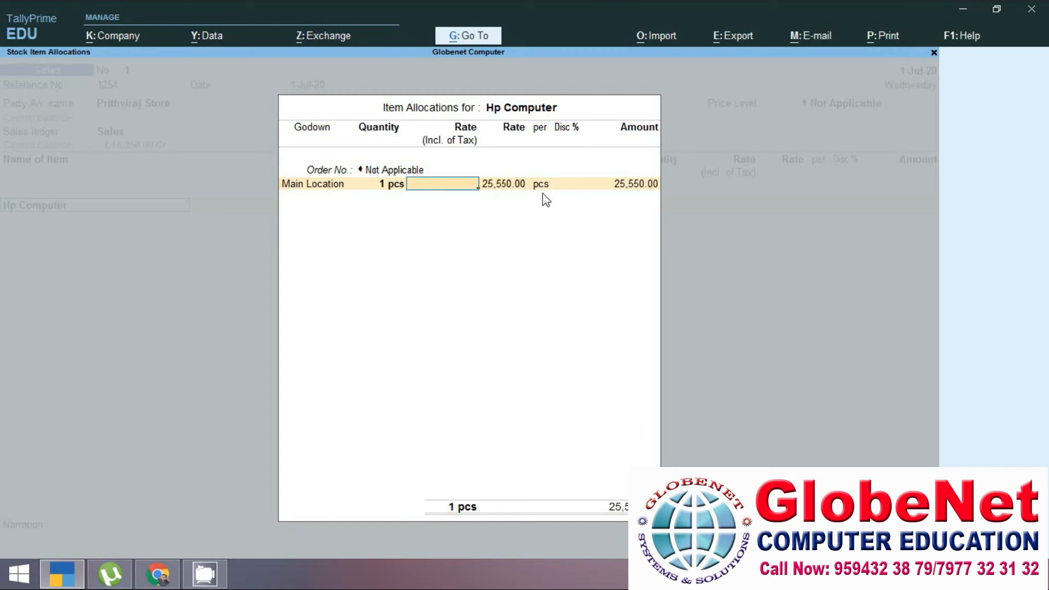
# Step: Set Hp Computer's tax-inclusive rate to 30,000 with no discount and accept the item allocation and its amount
pyautogui.write('30000')
pyautogui.press('Return')
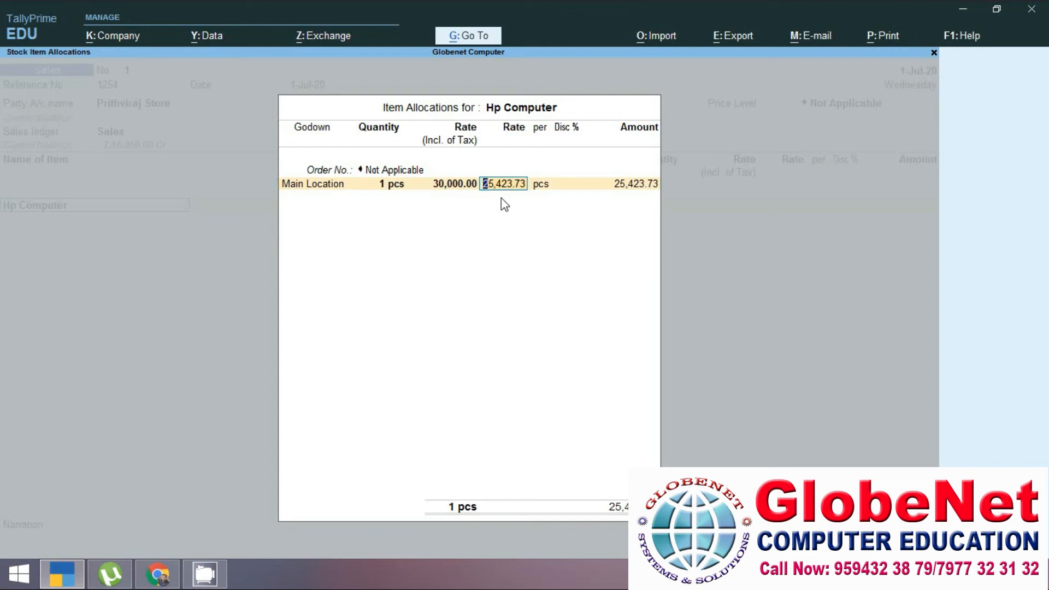
pyautogui.press('Return')
pyautogui.press('Return')
pyautogui.press('Return')
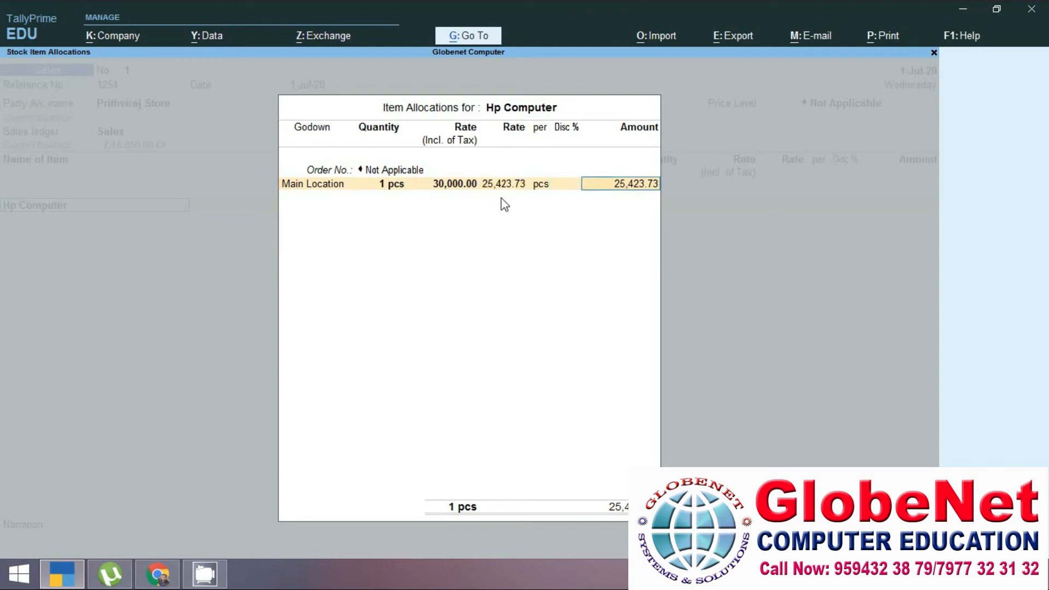
pyautogui.press('Return')
pyautogui.press('Return')
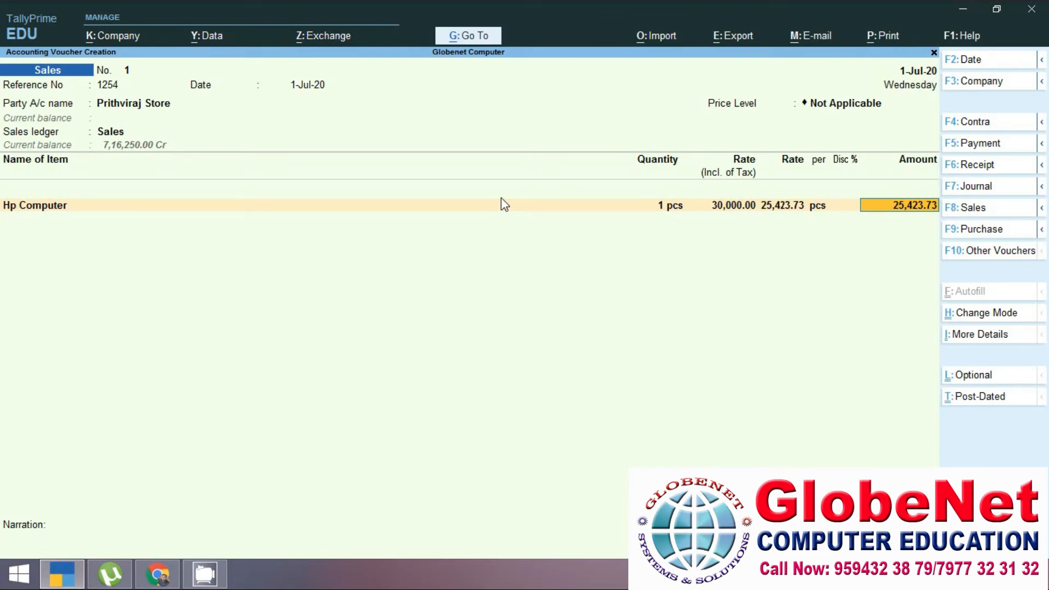
pyautogui.press('Return')
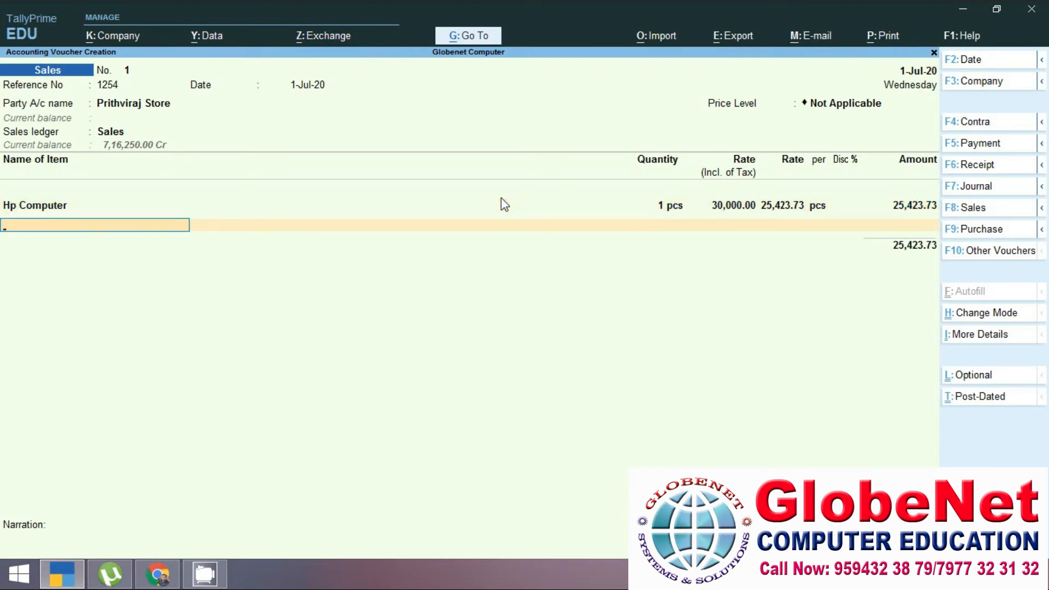
# Step: End the stock item list and add the Output CGST@9% ledger with a blank description
pyautogui.press('Return')
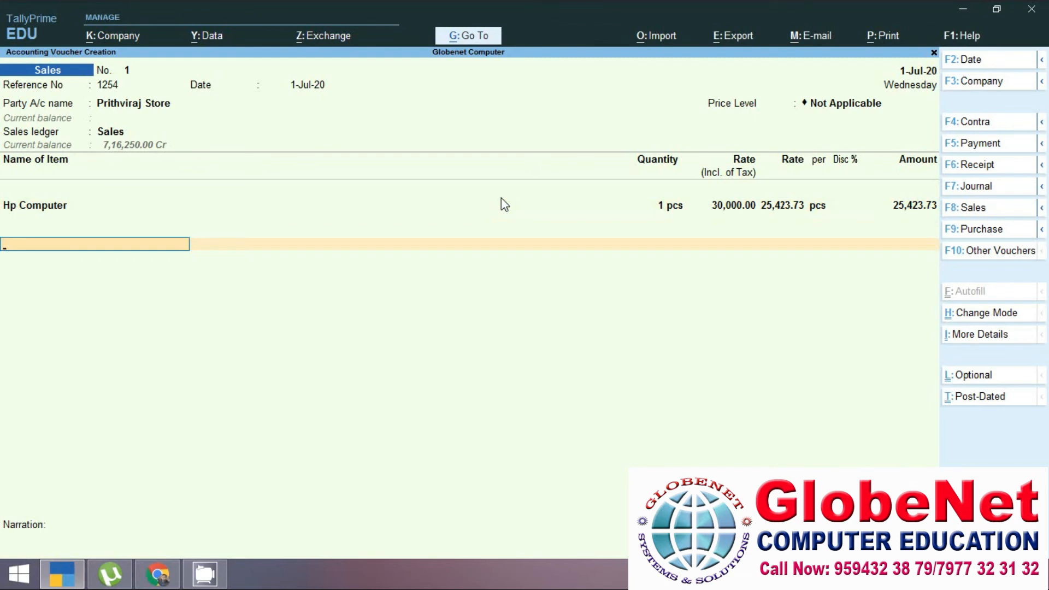
pyautogui.write('O')
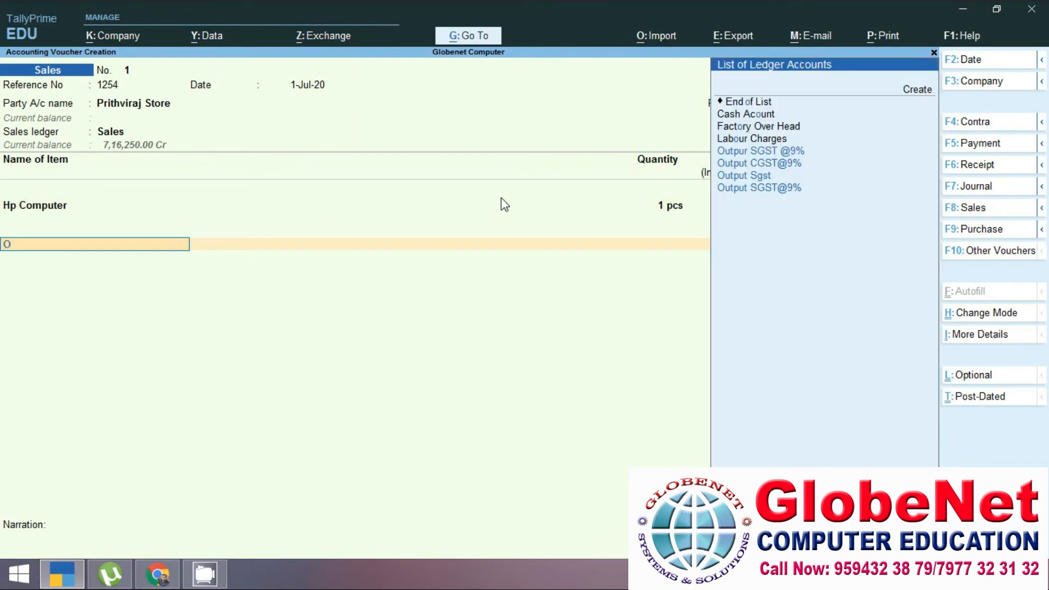
pyautogui.press('Down')
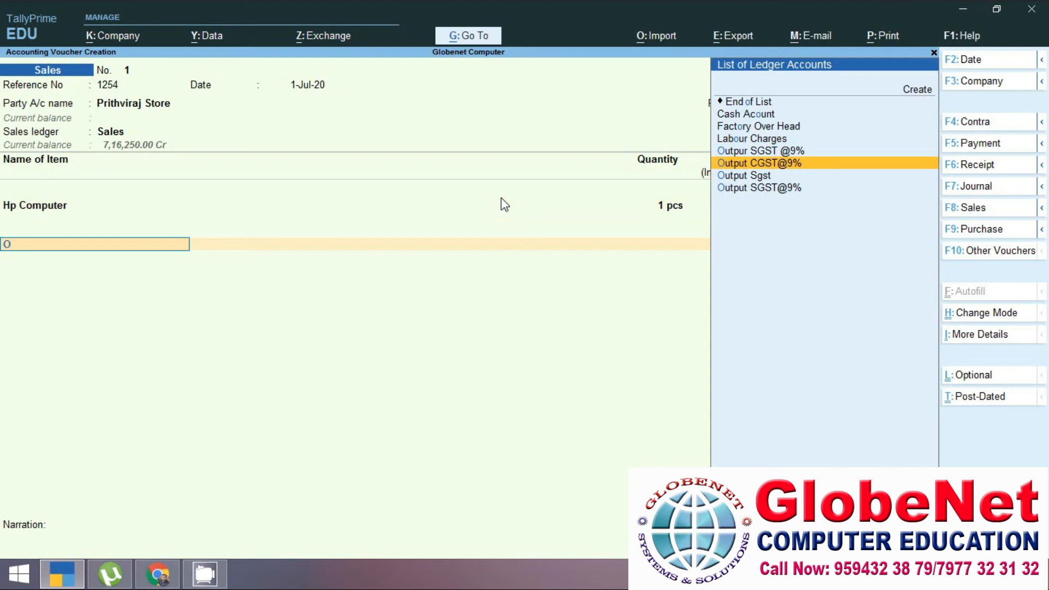
pyautogui.press('Return')
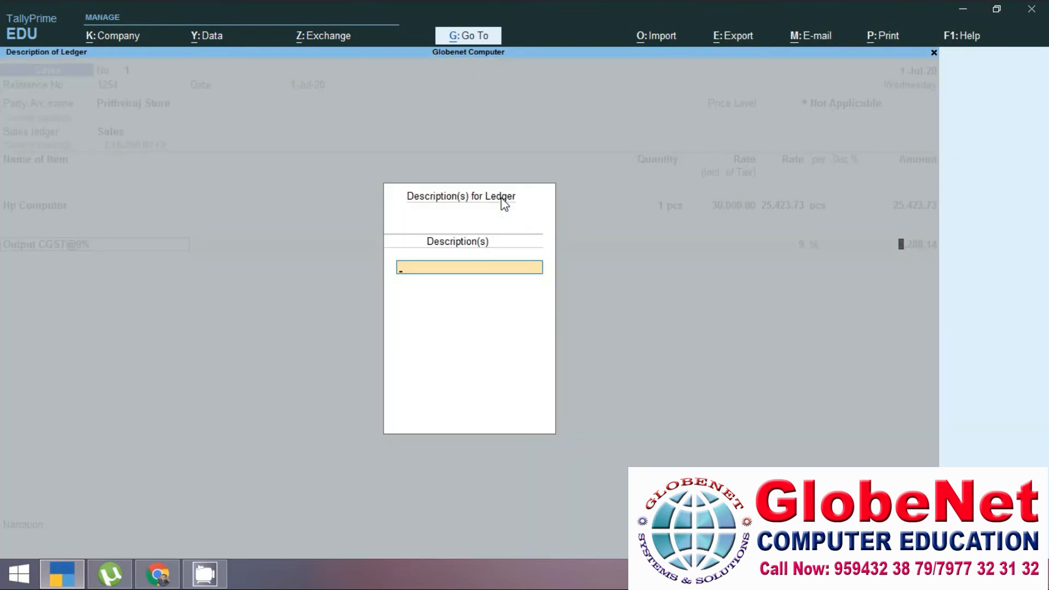
pyautogui.press('Return')
pyautogui.press('Return')
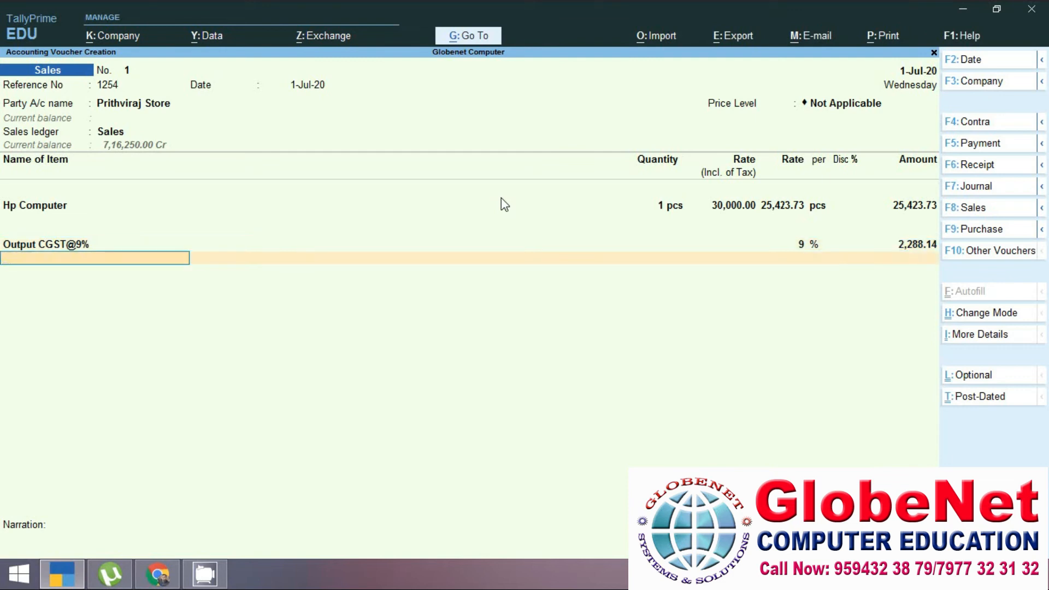
# Step: Add the Output SGST@9% ledger below the CGST line, with a blank description and the calculated amount
pyautogui.write('O')
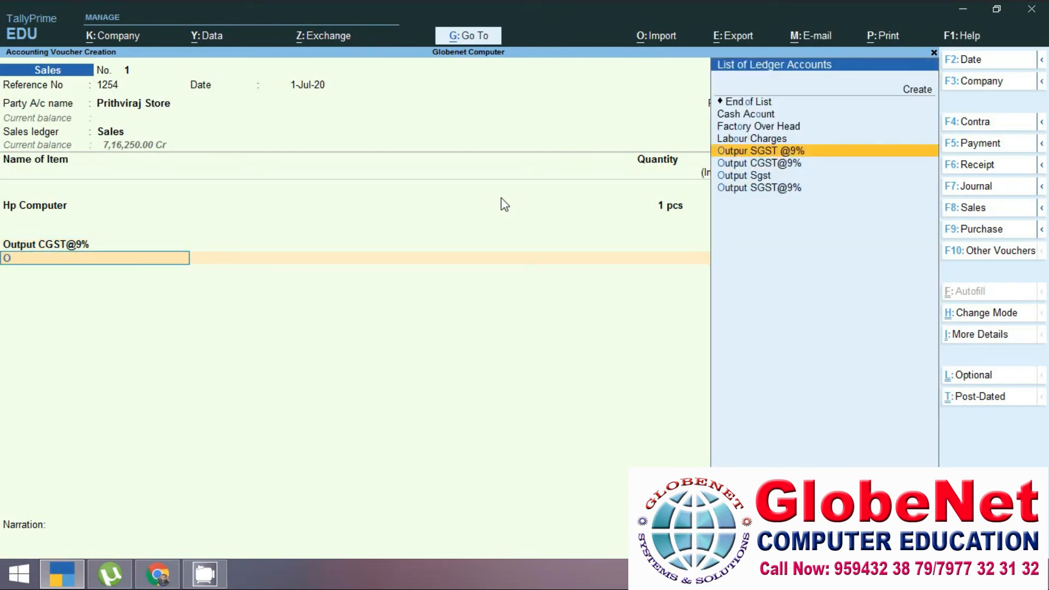
pyautogui.press('Down')
pyautogui.press('Down')
pyautogui.press('Down')
pyautogui.press('Return')
pyautogui.press('Return')
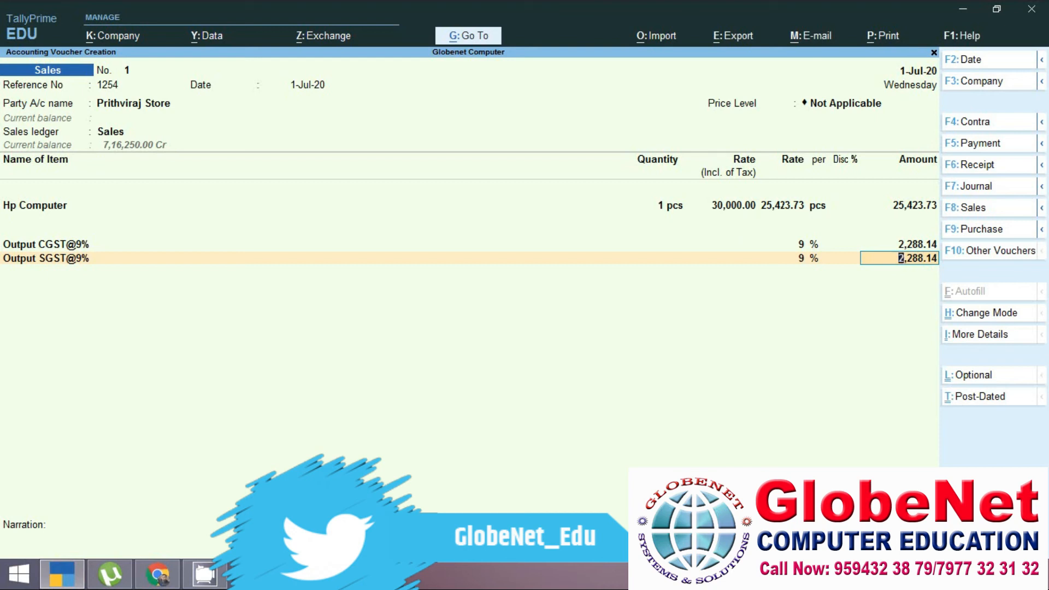
pyautogui.press('Return')
pyautogui.press('Return')
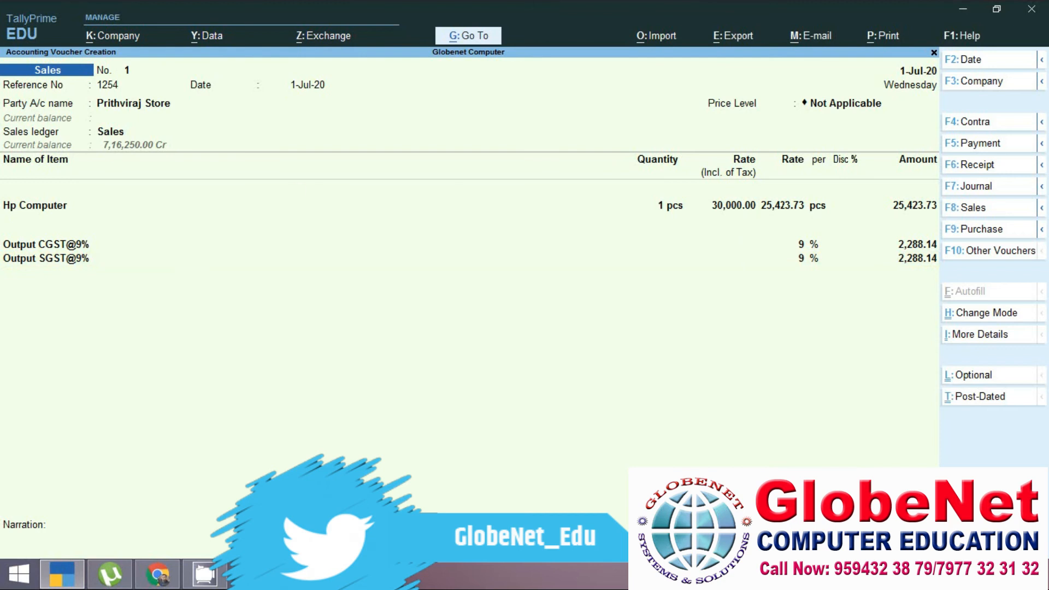
# Step: Finish the ledger entries, leave the narration blank, and save the sales voucher
pyautogui.press('Return')
pyautogui.press('Return')
pyautogui.press('Return')
pyautogui.press('Return')
pyautogui.press('Return')
pyautogui.press('Return')
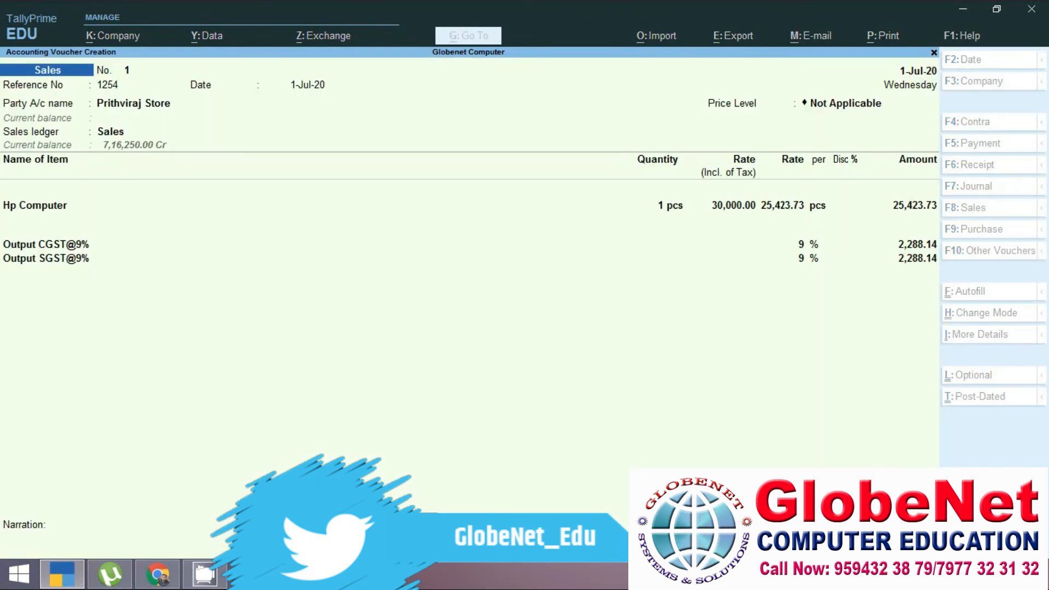
pyautogui.press('Return')
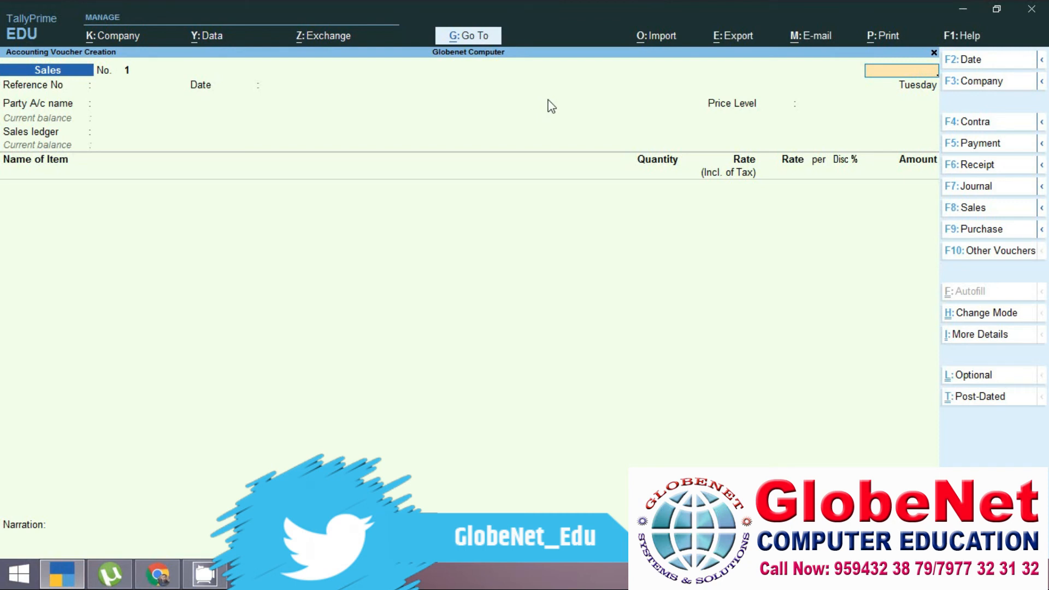
# Step: Open the Master and Voucher Statistics report
pyautogui.hotkey('alt', 'g')
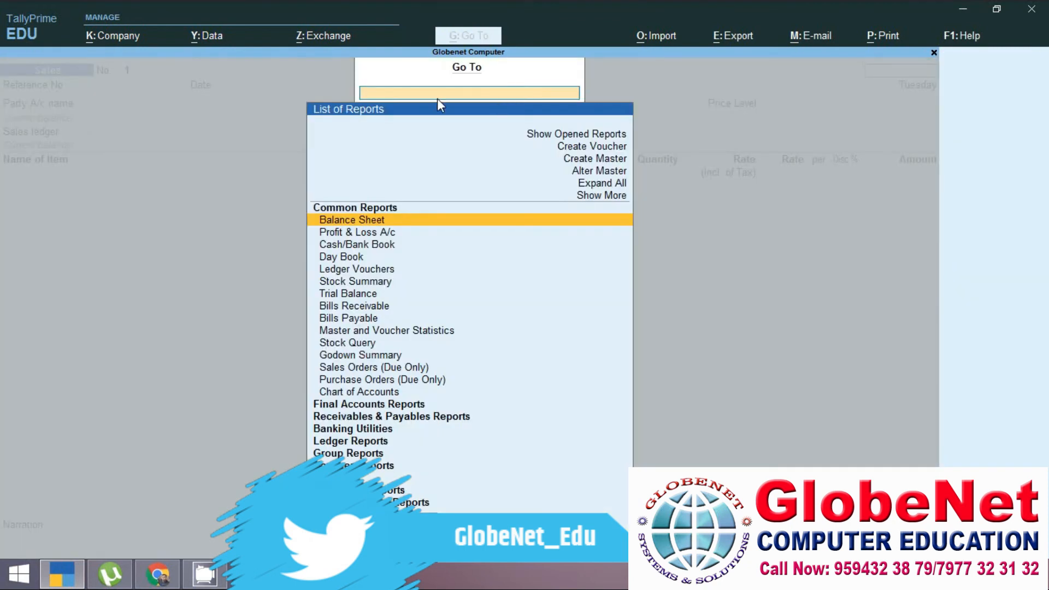
pyautogui.write('Mast')
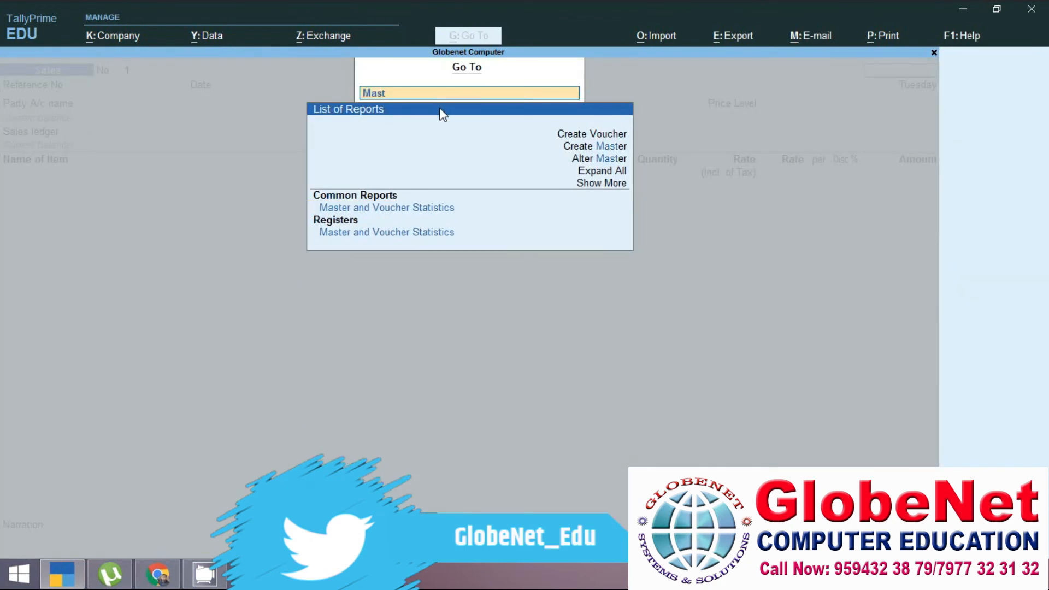
pyautogui.click(378, 208)
pyautogui.click(378, 210)
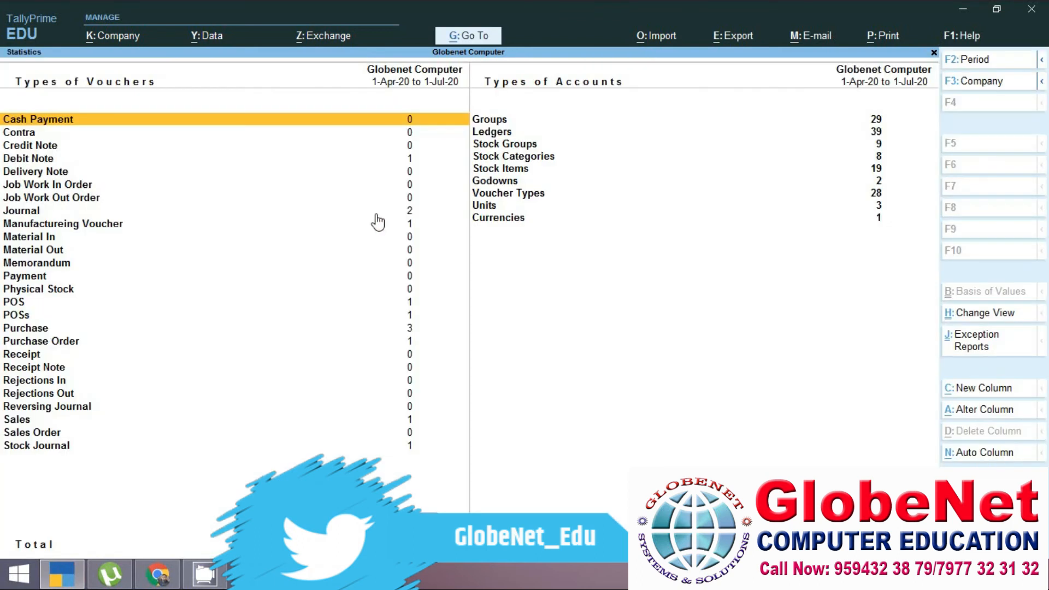
# Step: Drill down through the Sales vouchers for July and open the Prithviraj Store voucher
pyautogui.click(26, 421)
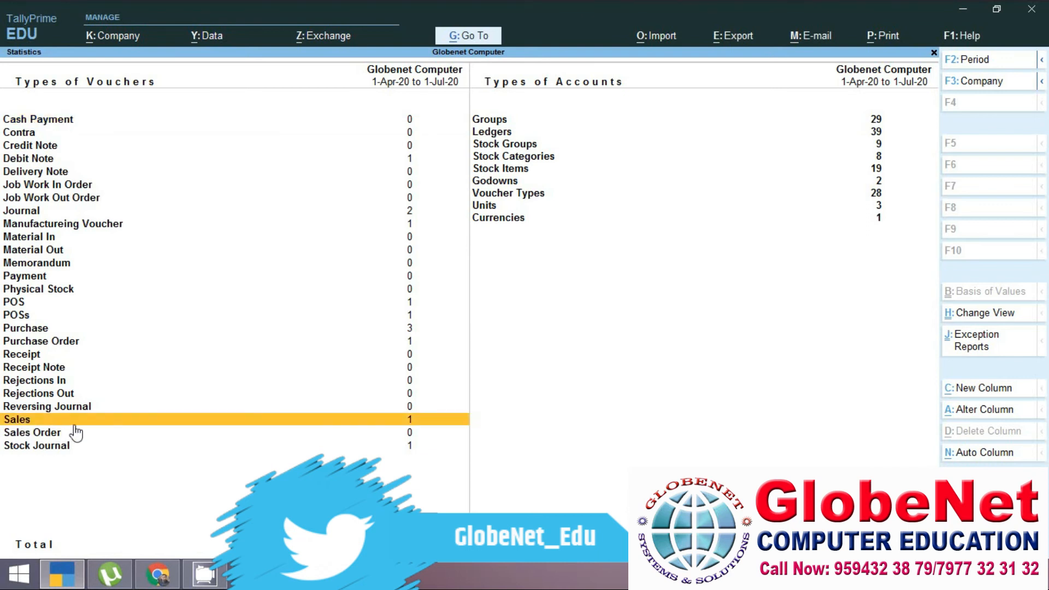
pyautogui.press('Return')
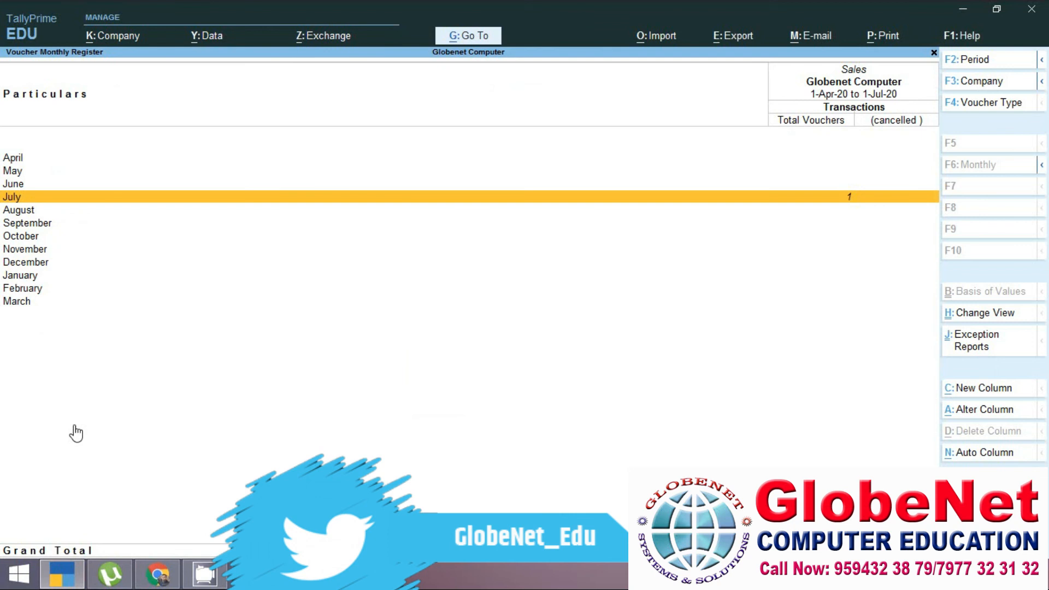
pyautogui.press('Return')
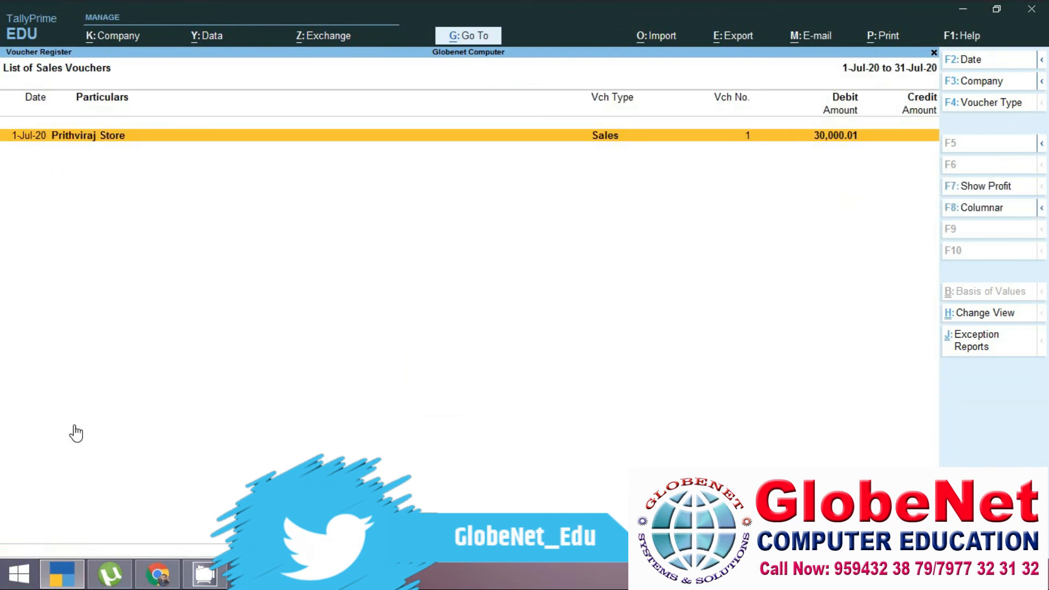
pyautogui.click(119, 133)
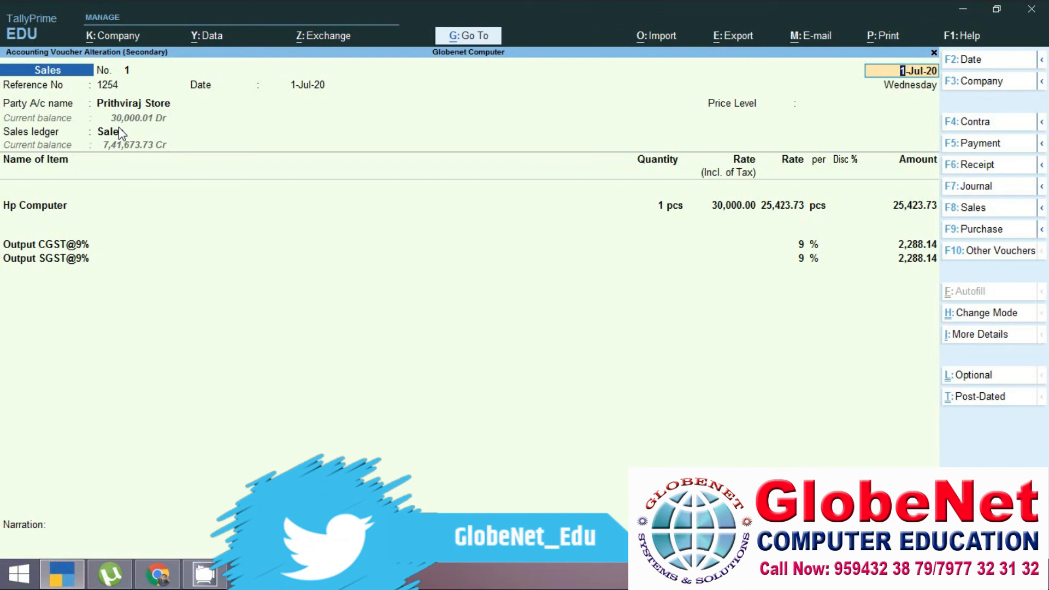
pyautogui.click(207, 236)
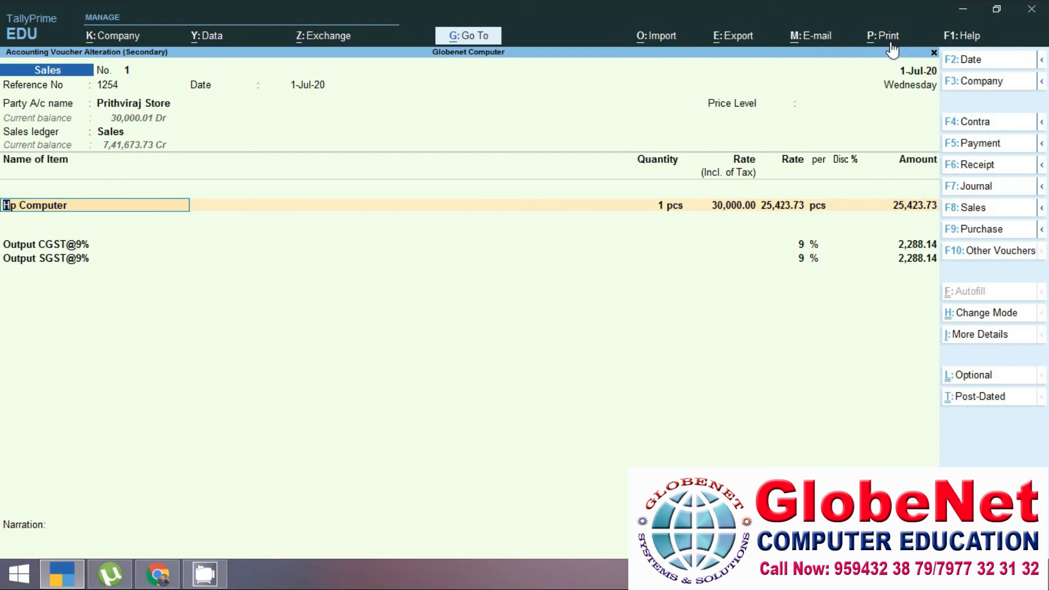
# Step: Preview the voucher's Tax Invoice for printing, enlarge it, and examine the item rates, GST amounts and total
pyautogui.hotkey('ctrl', 'p')
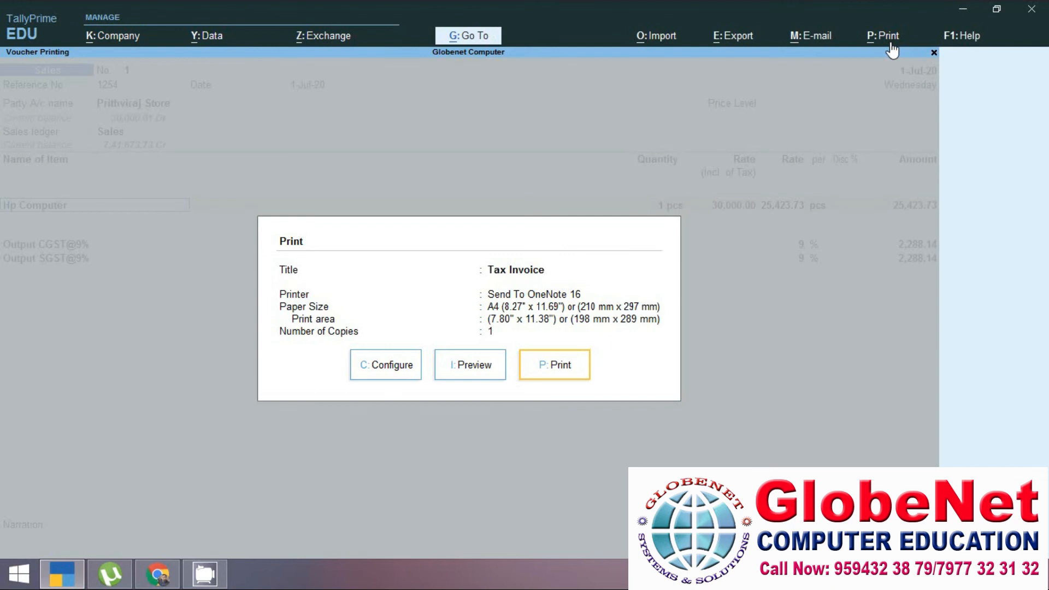
pyautogui.press('i')
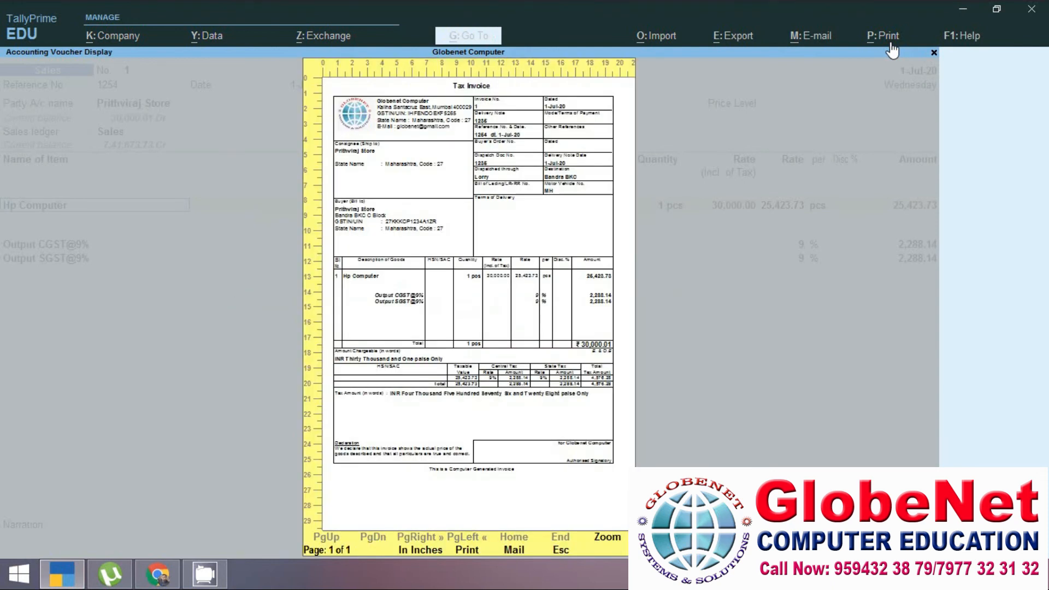
pyautogui.hotkey('alt', 'z')
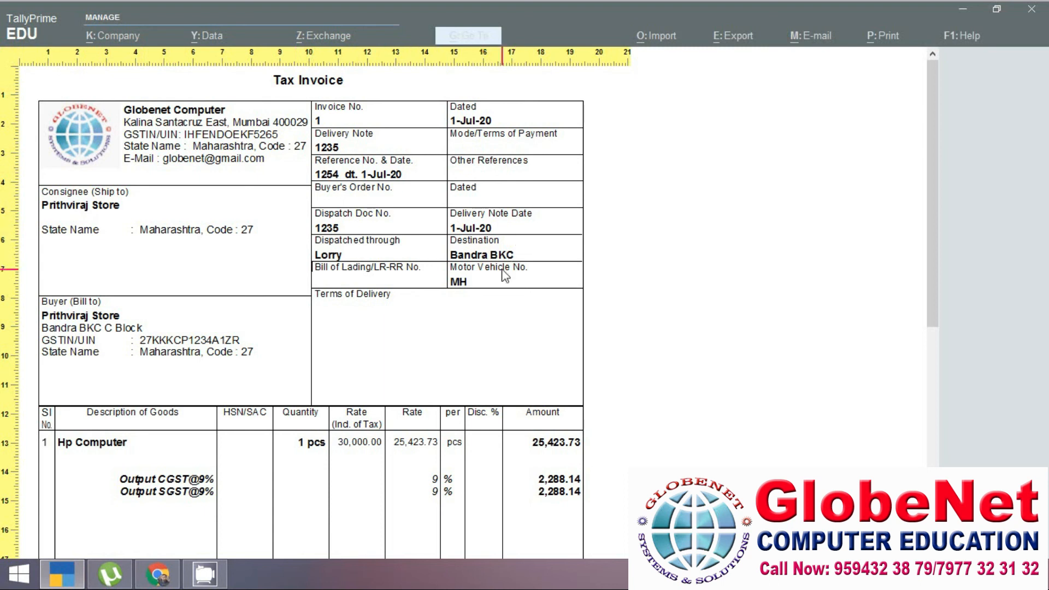
pyautogui.scroll(-3, 487, 339)
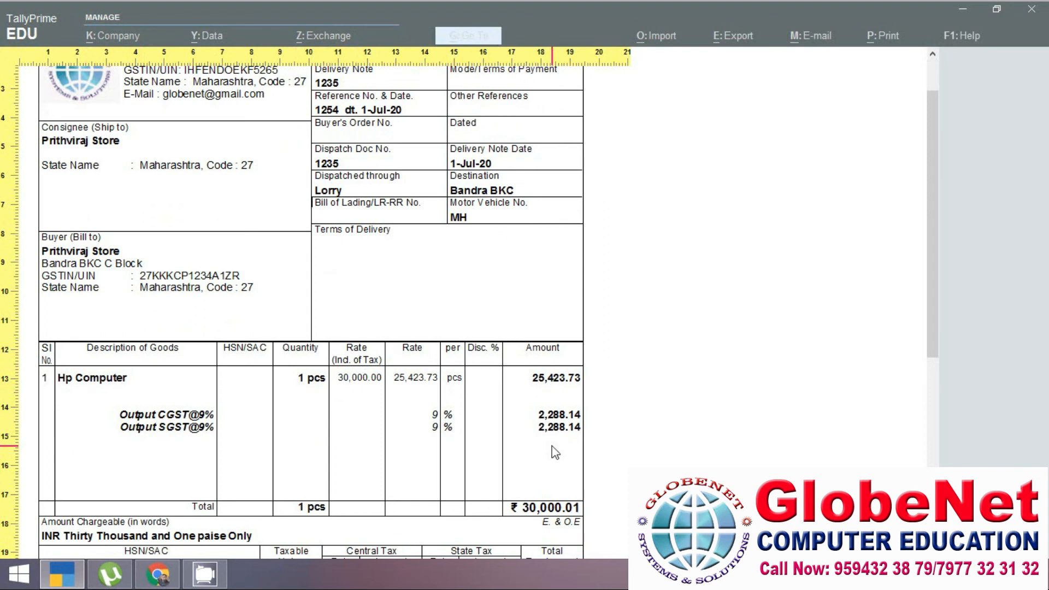
pyautogui.scroll(-1, 557, 453)
pyautogui.scroll(-2, 557, 452)
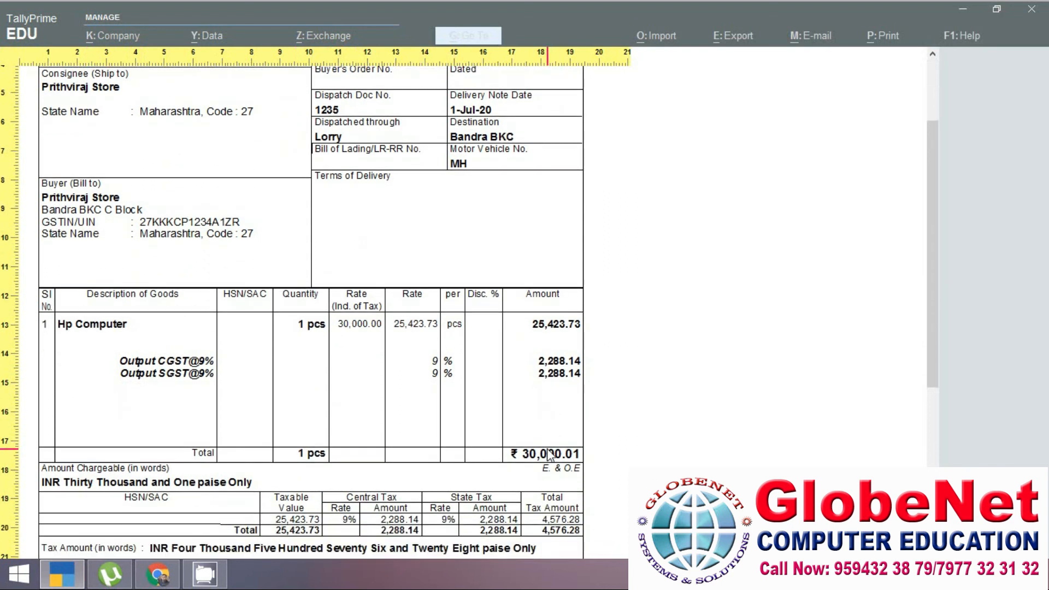